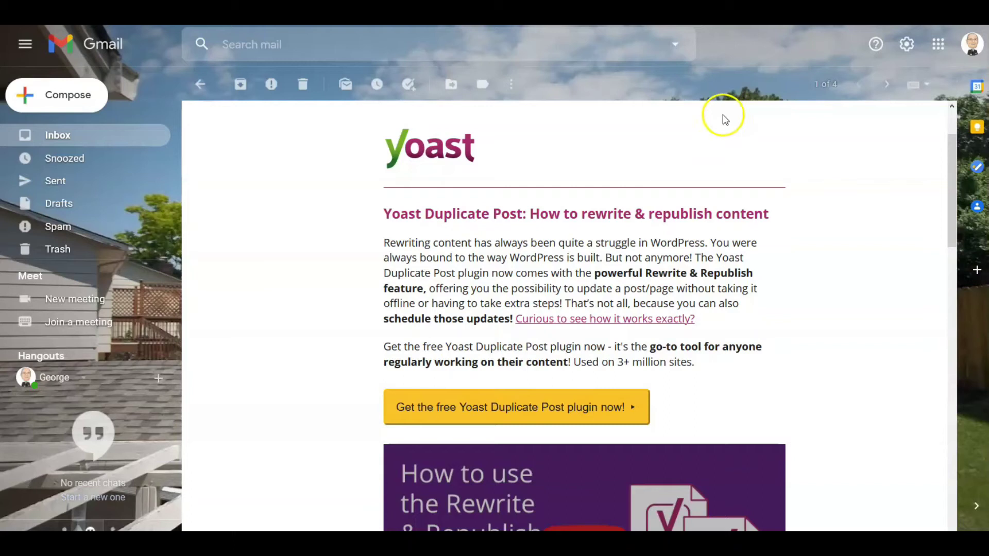
Step: Review the Yoast Duplicate Post announcement email and the plugin's product page on the Yoast site
{"action": "left_click", "coordinate": [726, 122]}
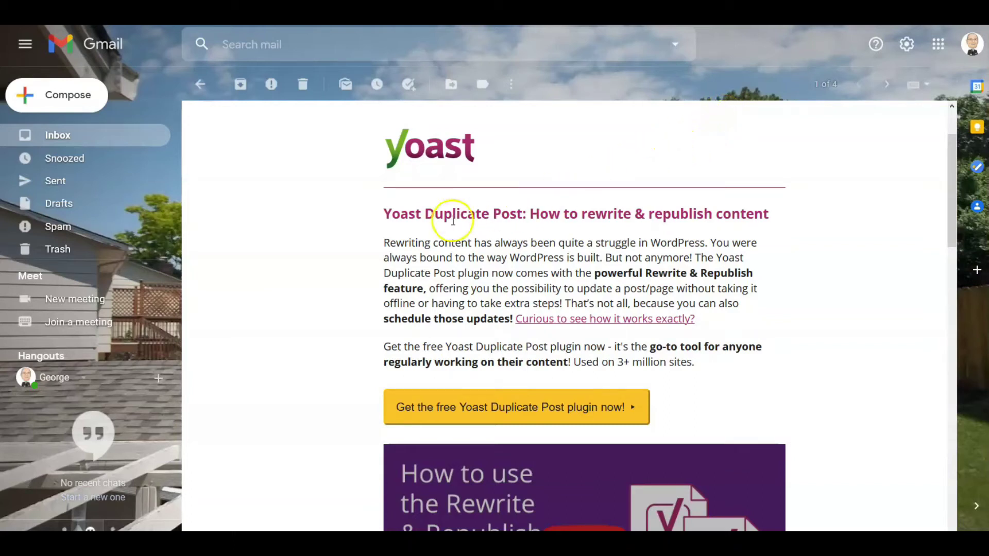
{"action": "left_click_drag", "start_coordinate": [386, 216], "coordinate": [525, 230]}
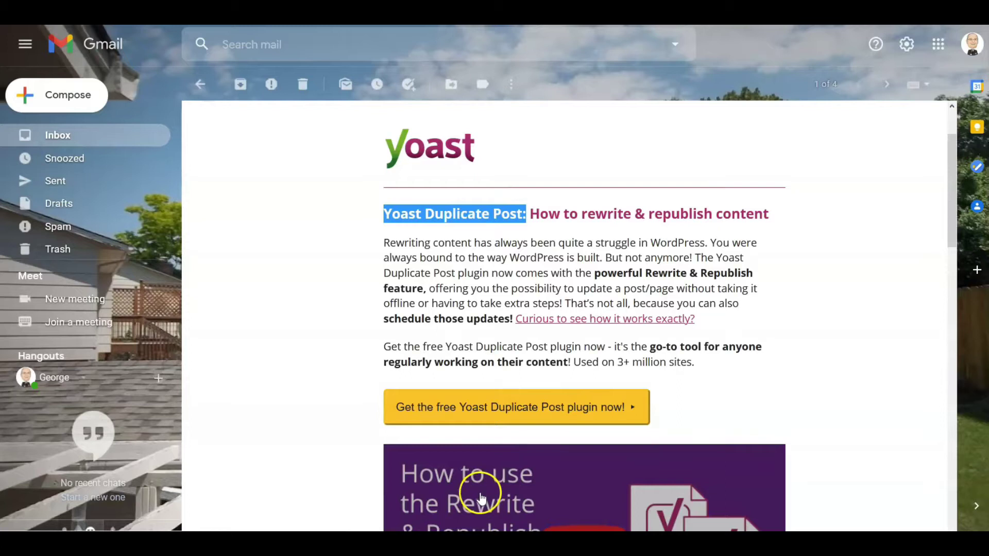
{"action": "scroll", "coordinate": [479, 491], "scroll_direction": "down", "scroll_amount": 5}
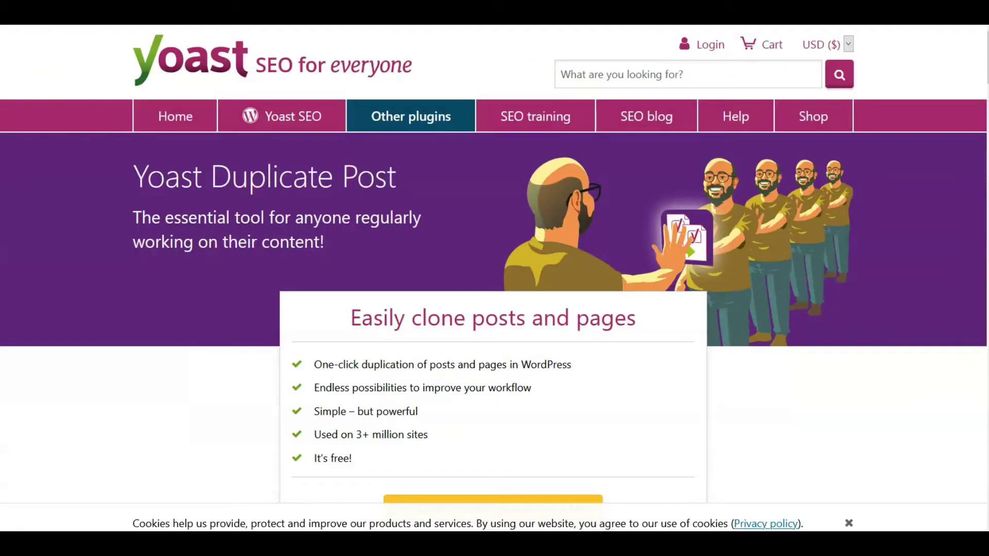
{"action": "scroll", "coordinate": [746, 134], "scroll_direction": "down", "scroll_amount": 2}
{"action": "left_click", "coordinate": [286, 176]}
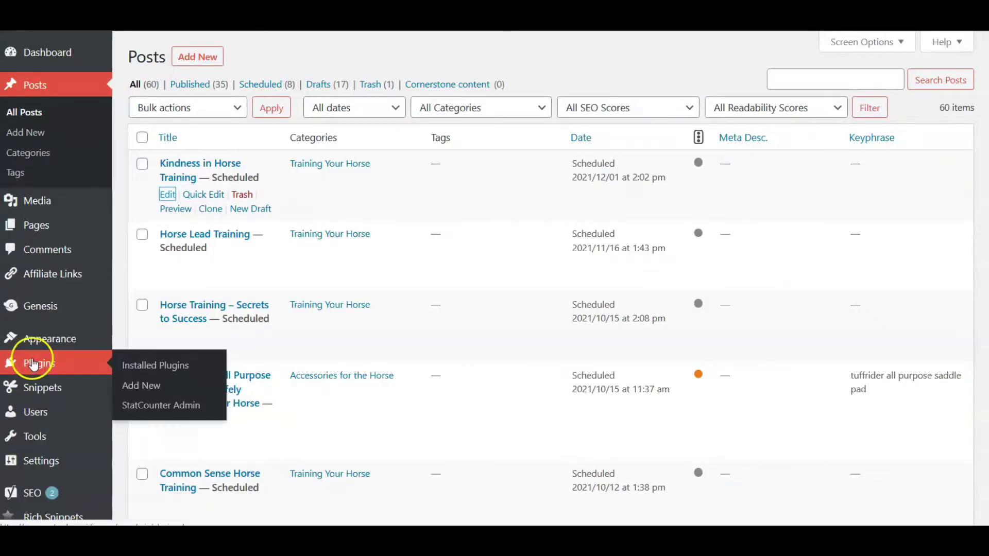
Step: Open the site's installed plugins list and look through its entries
{"action": "left_click", "coordinate": [33, 362]}
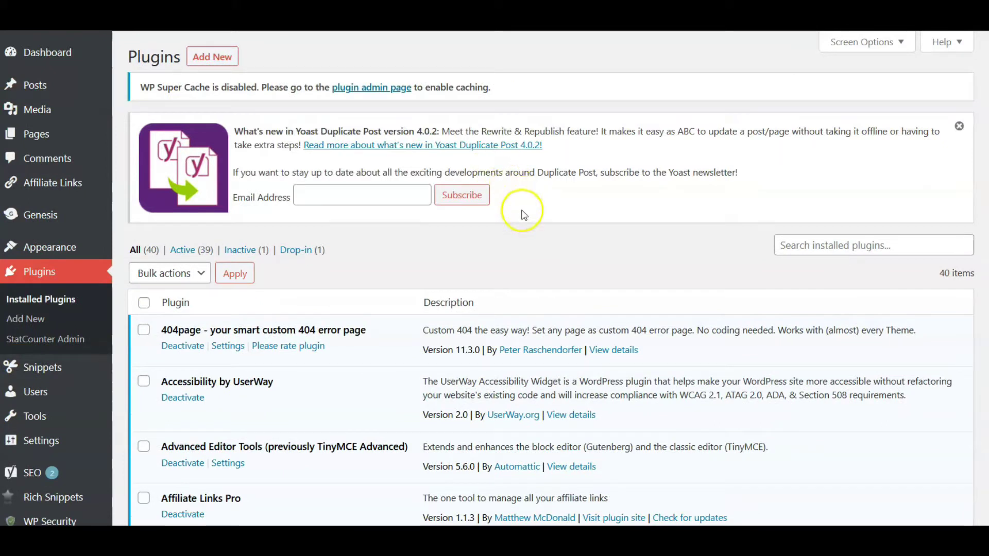
{"action": "scroll", "coordinate": [376, 292], "scroll_direction": "down", "scroll_amount": 3}
{"action": "scroll", "coordinate": [342, 289], "scroll_direction": "down", "scroll_amount": 3}
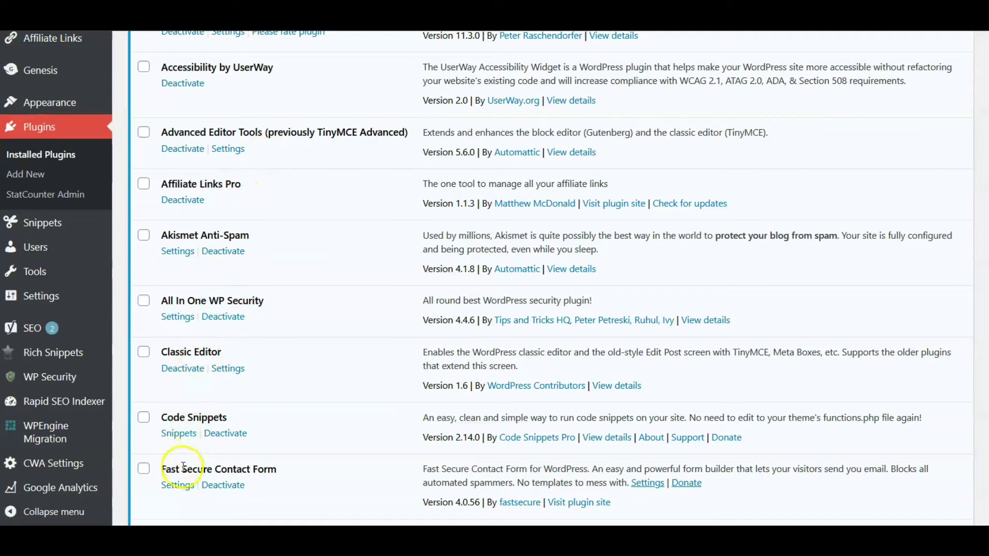
{"action": "scroll", "coordinate": [242, 267], "scroll_direction": "down", "scroll_amount": 1}
{"action": "scroll", "coordinate": [234, 298], "scroll_direction": "down", "scroll_amount": 3}
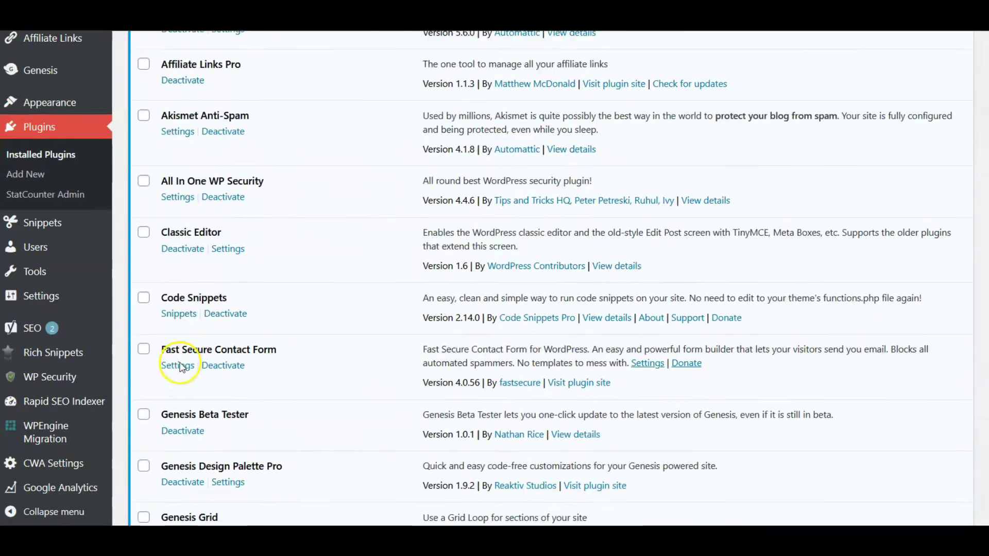
{"action": "scroll", "coordinate": [187, 396], "scroll_direction": "down", "scroll_amount": 2}
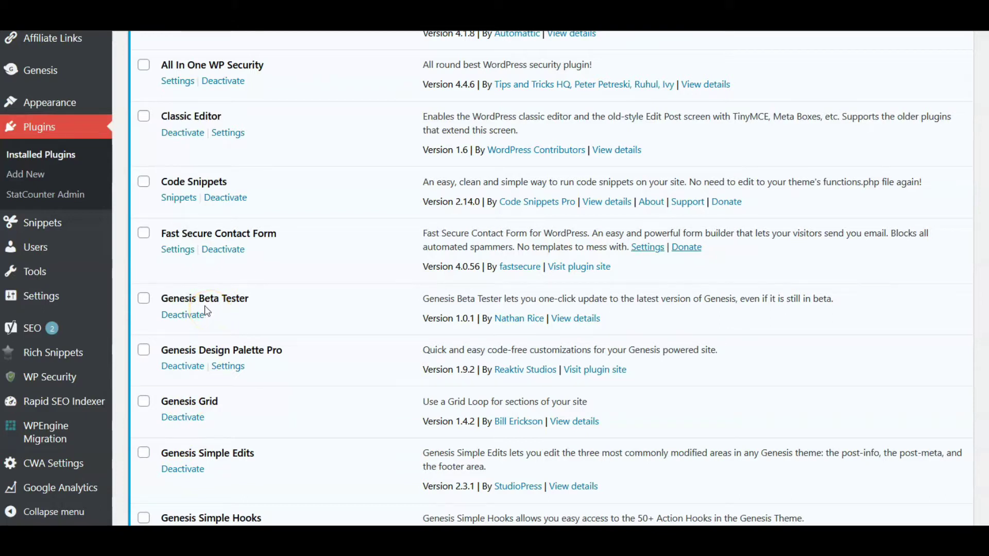
Step: Look over the Kindness in Horse Training draft in the post editor
{"action": "left_click", "coordinate": [80, 379]}
{"action": "scroll", "coordinate": [257, 247], "scroll_direction": "down", "scroll_amount": 2}
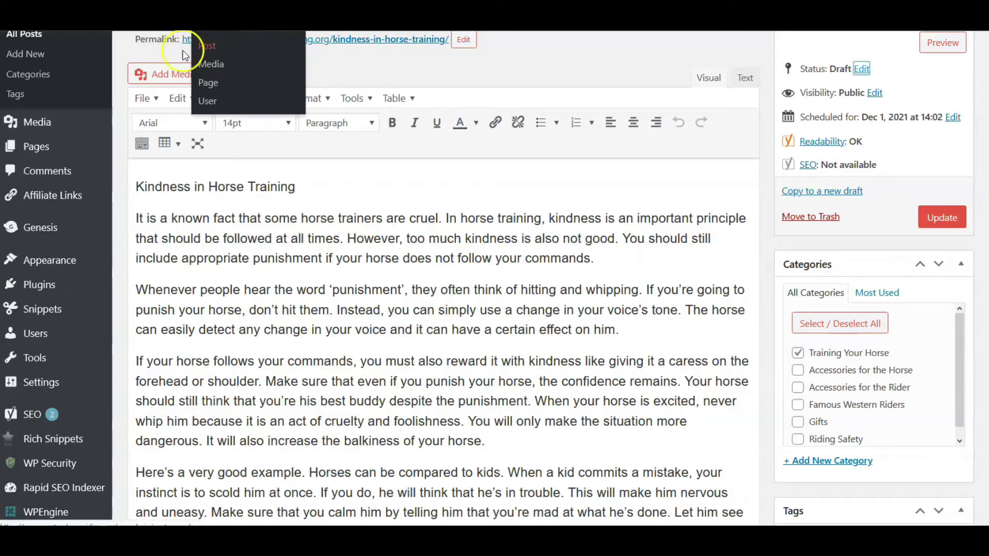
{"action": "scroll", "coordinate": [103, 82], "scroll_direction": "up", "scroll_amount": 1}
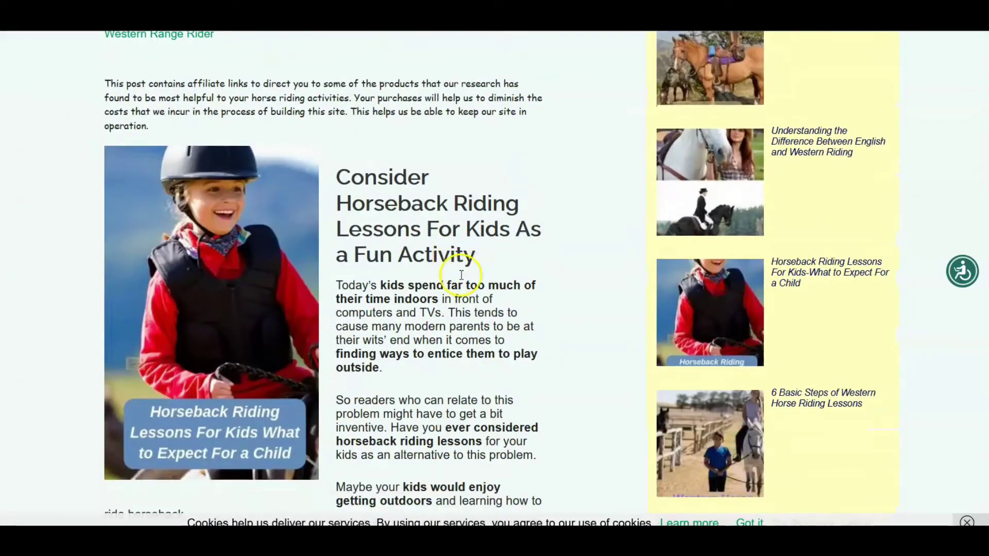
Step: Read through the published article on horseback riding lessons for kids
{"action": "scroll", "coordinate": [456, 273], "scroll_direction": "down", "scroll_amount": 9}
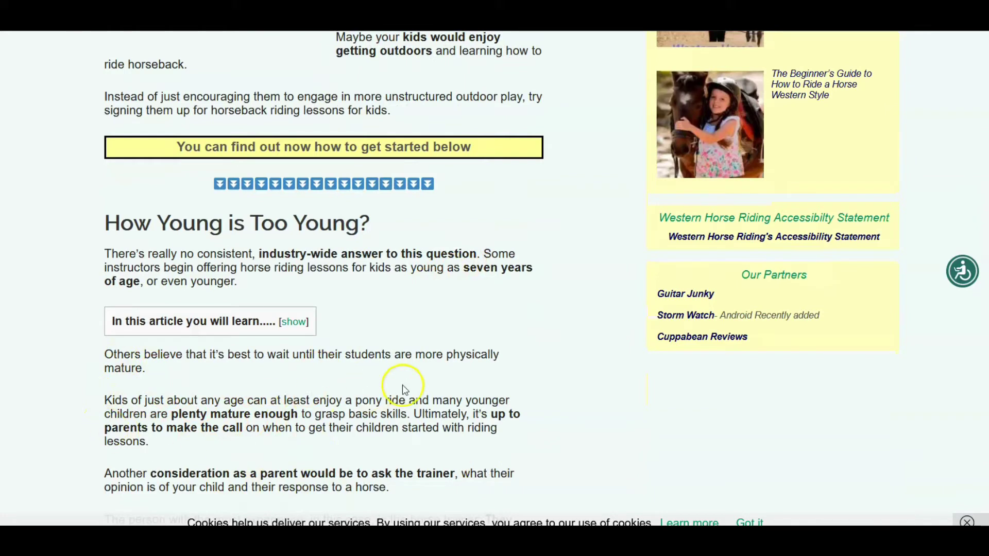
{"action": "scroll", "coordinate": [393, 393], "scroll_direction": "up", "scroll_amount": 2}
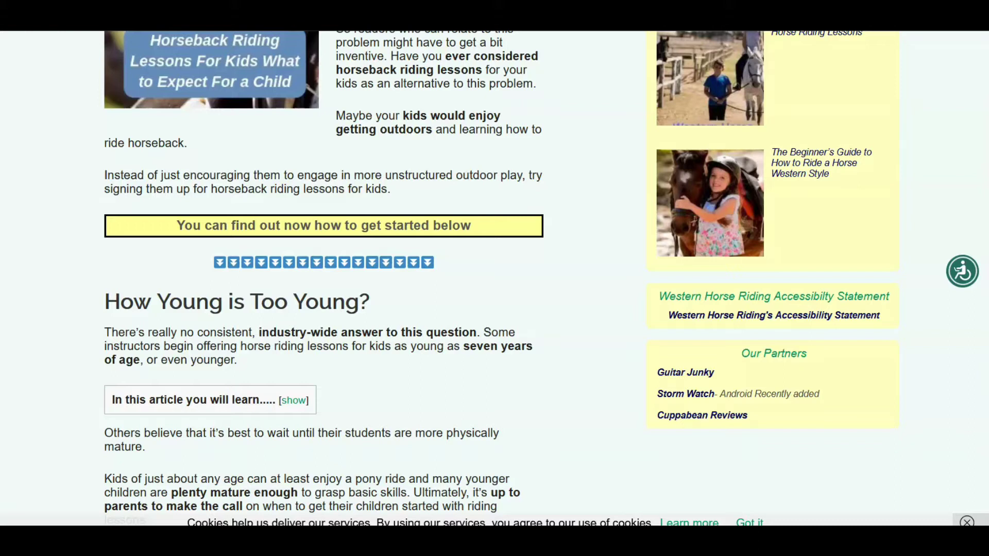
{"action": "scroll", "coordinate": [268, 170], "scroll_direction": "up", "scroll_amount": 5}
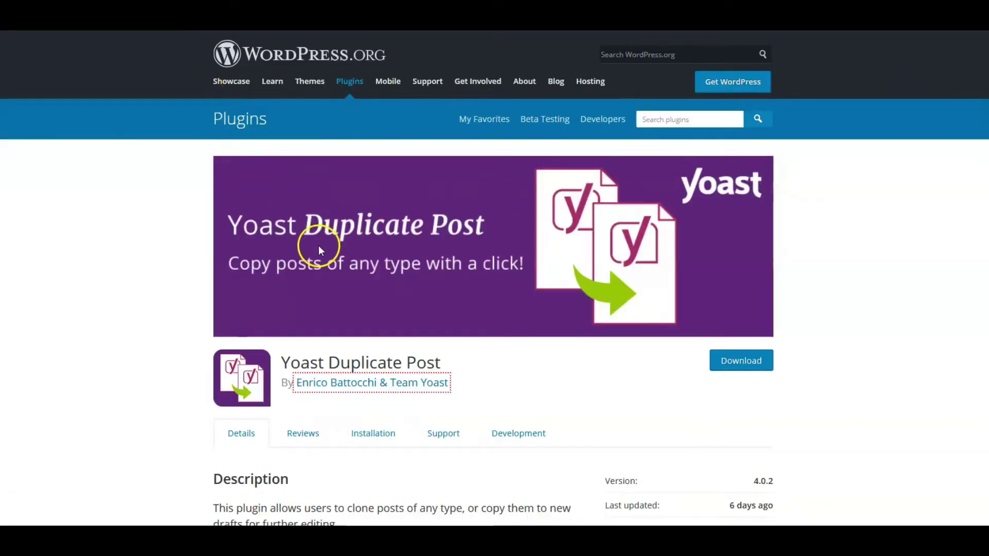
Step: Review the Yoast Duplicate Post plugin pages, checking the active installations entry in the WordPress.org listing
{"action": "scroll", "coordinate": [419, 235], "scroll_direction": "down", "scroll_amount": 1}
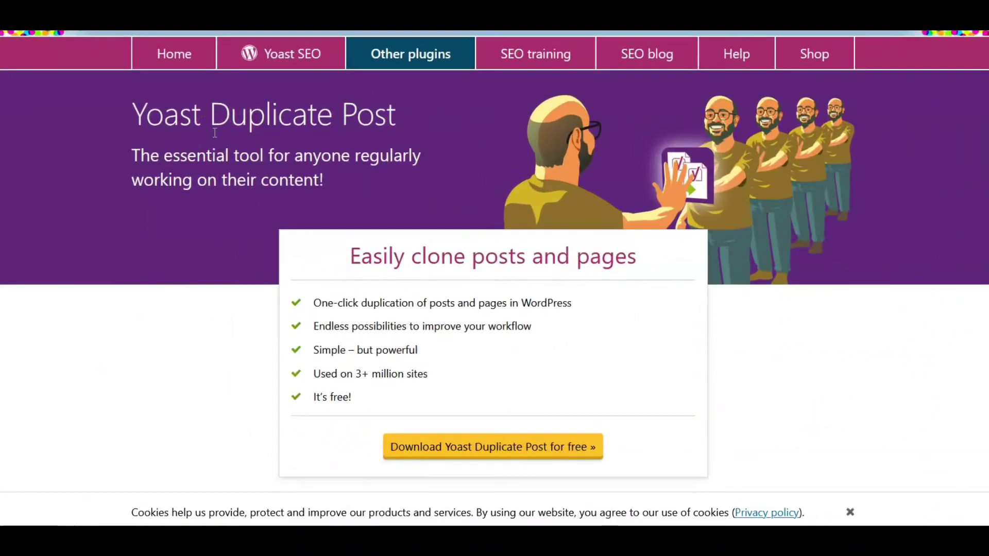
{"action": "left_click", "coordinate": [221, 127]}
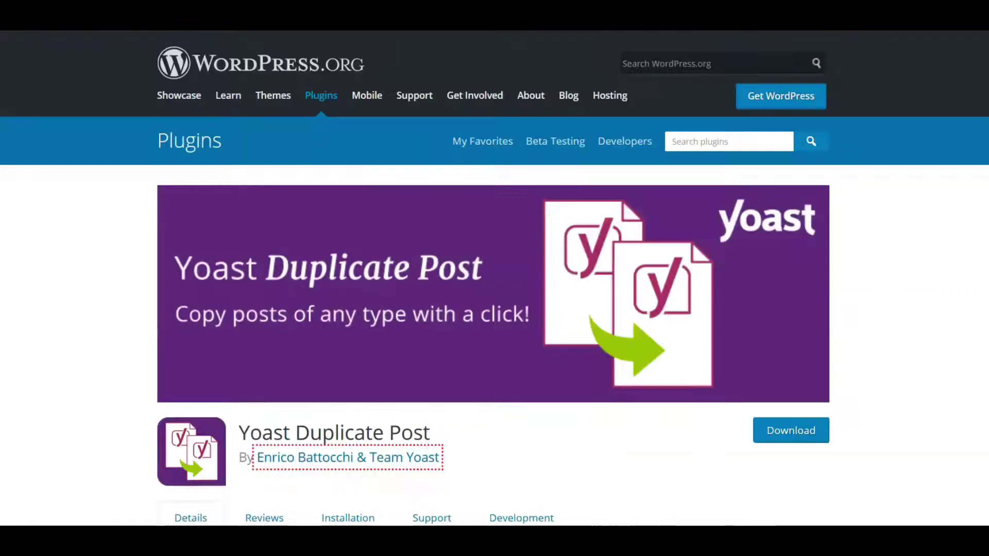
{"action": "scroll", "coordinate": [782, 318], "scroll_direction": "down", "scroll_amount": 5}
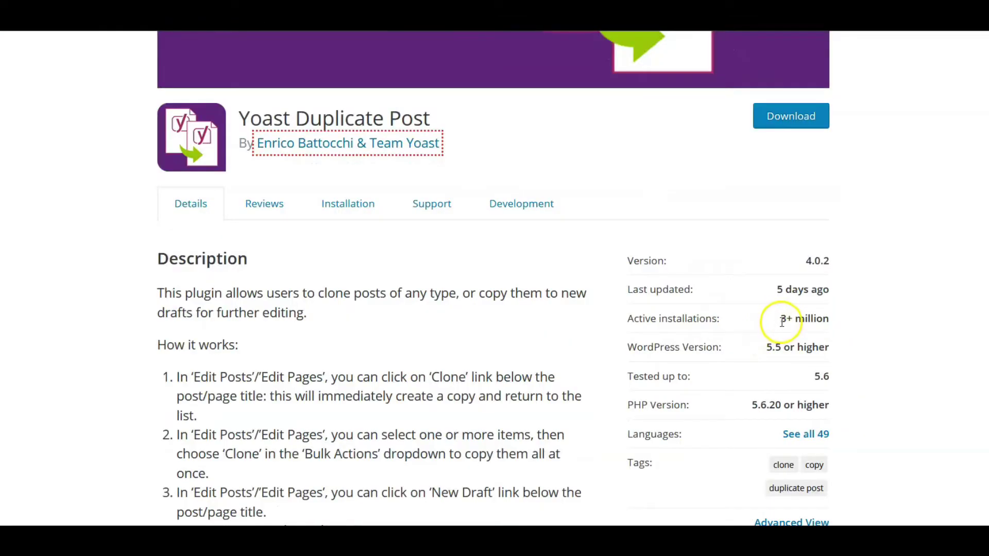
{"action": "left_click_drag", "start_coordinate": [782, 318], "coordinate": [829, 320]}
{"action": "left_click", "coordinate": [804, 320]}
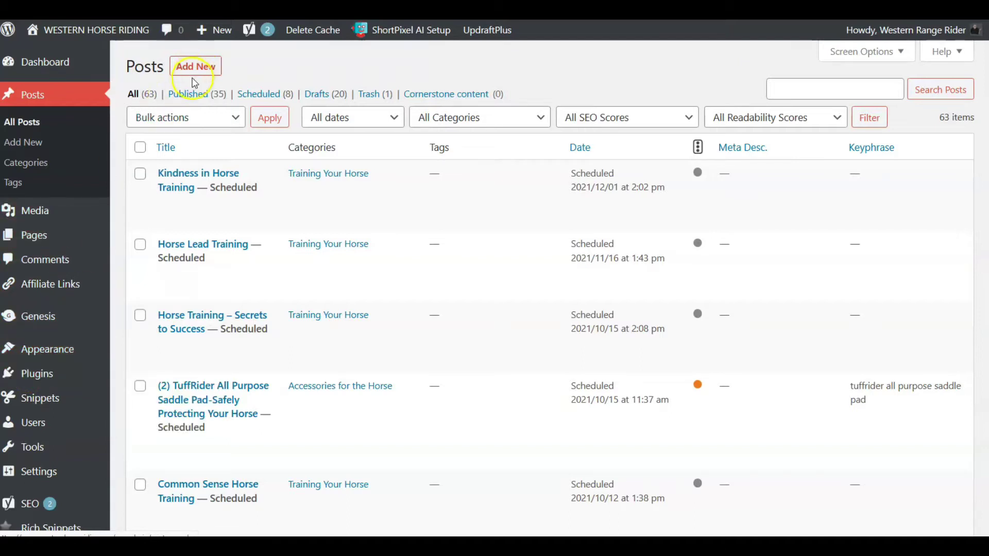
Step: Open the Duplicate Post settings, review the post/page elements to copy, and save the options
{"action": "mouse_move", "coordinate": [39, 358]}
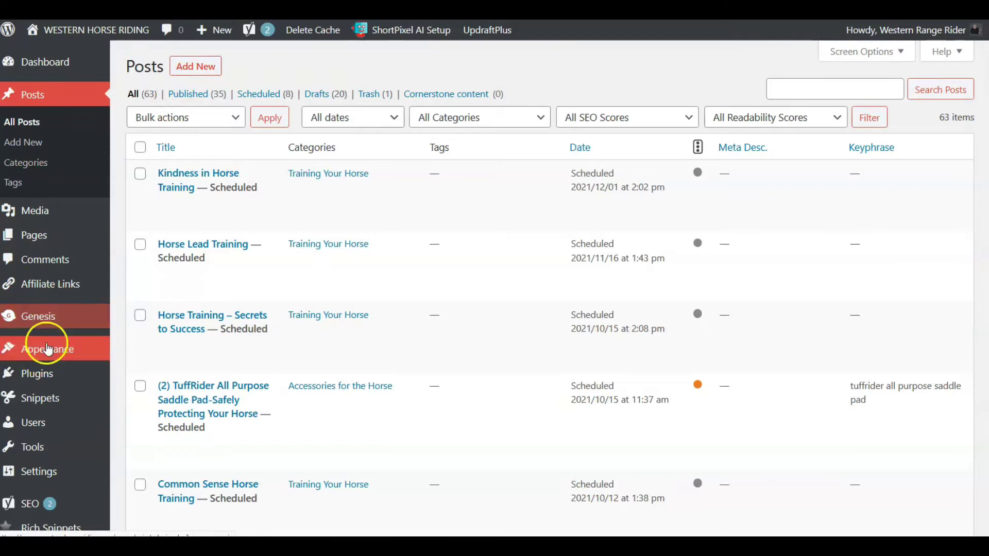
{"action": "mouse_move", "coordinate": [25, 468]}
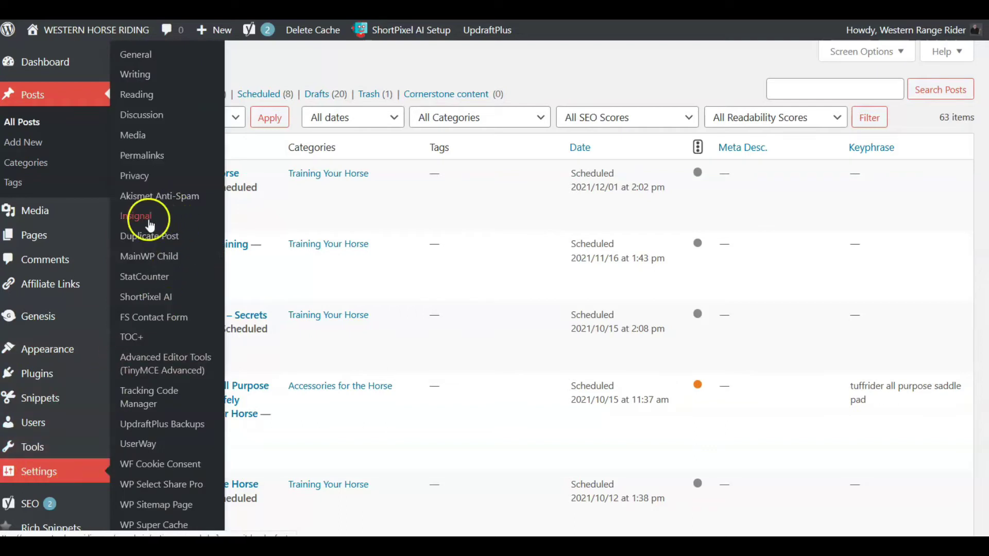
{"action": "left_click", "coordinate": [141, 237]}
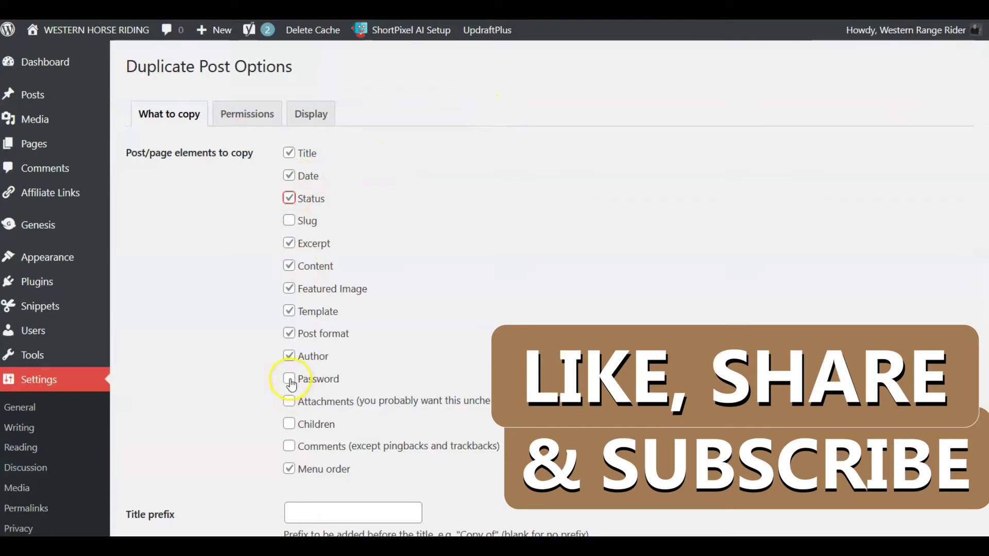
{"action": "scroll", "coordinate": [298, 463], "scroll_direction": "down", "scroll_amount": 3}
{"action": "scroll", "coordinate": [387, 242], "scroll_direction": "up", "scroll_amount": 3}
{"action": "scroll", "coordinate": [254, 466], "scroll_direction": "down", "scroll_amount": 9}
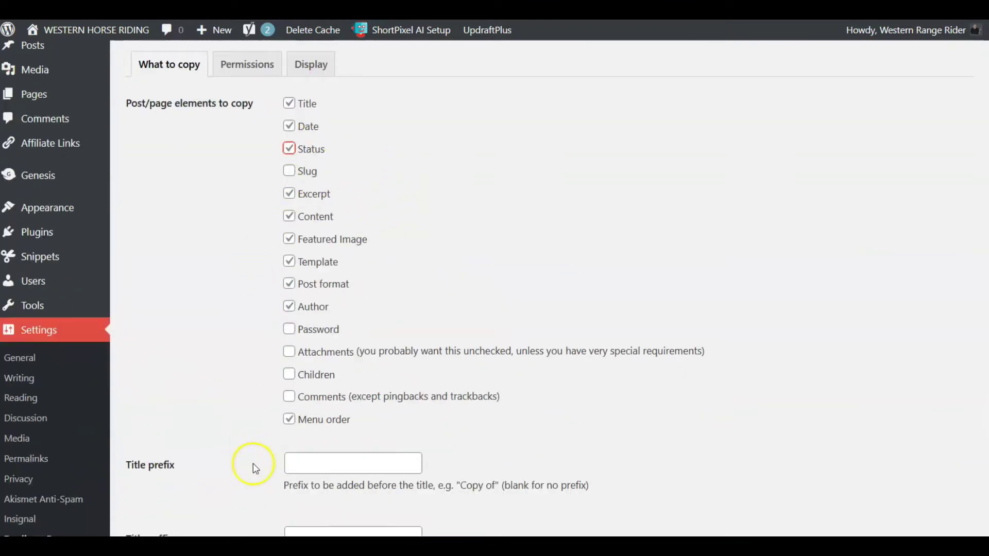
{"action": "left_click", "coordinate": [180, 453]}
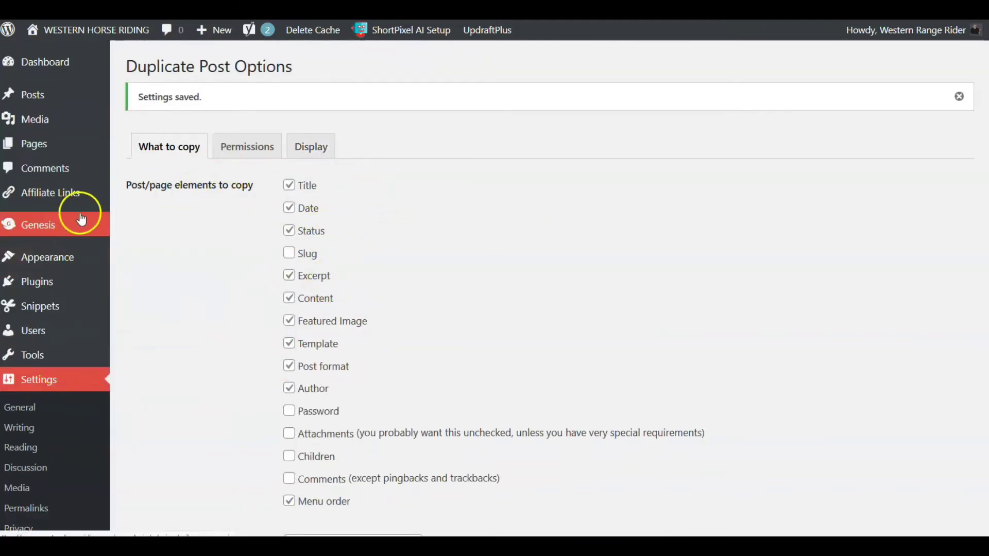
Step: Filter the posts to published ones and create a Rewrite & Republish copy of "5 Top Spooky Horse Training Tips–Calming Your Horse"
{"action": "left_click", "coordinate": [35, 98]}
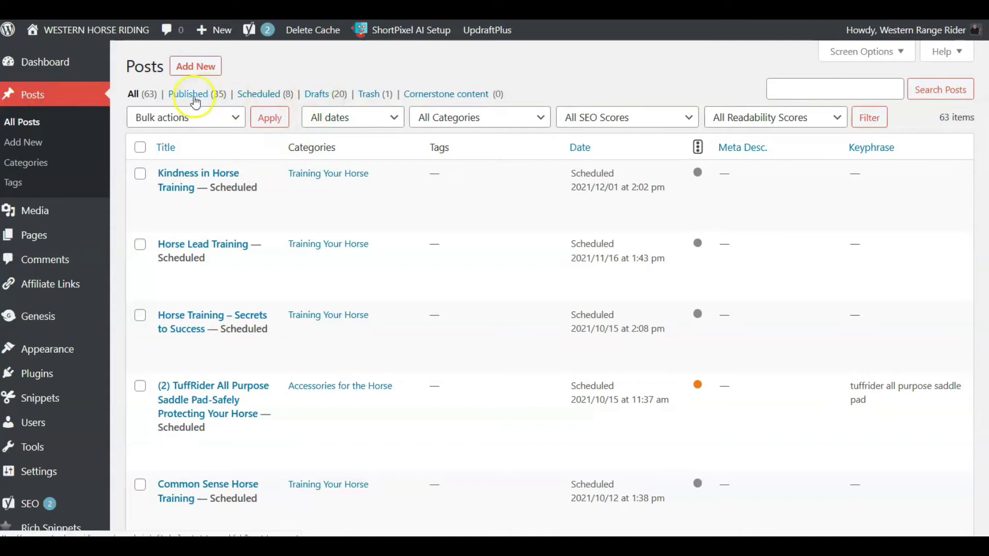
{"action": "left_click", "coordinate": [194, 98]}
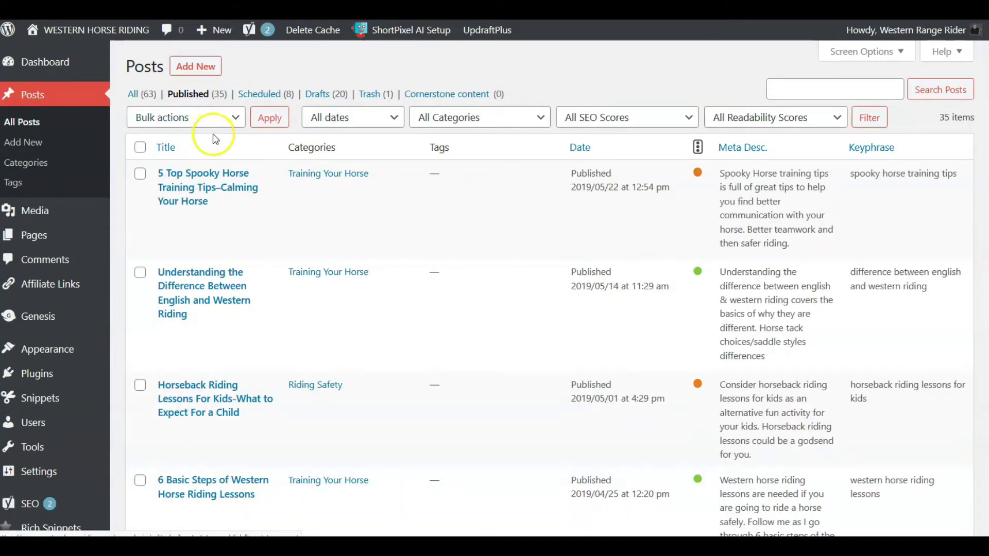
{"action": "mouse_move", "coordinate": [198, 172]}
{"action": "scroll", "coordinate": [198, 211], "scroll_direction": "down", "scroll_amount": 1}
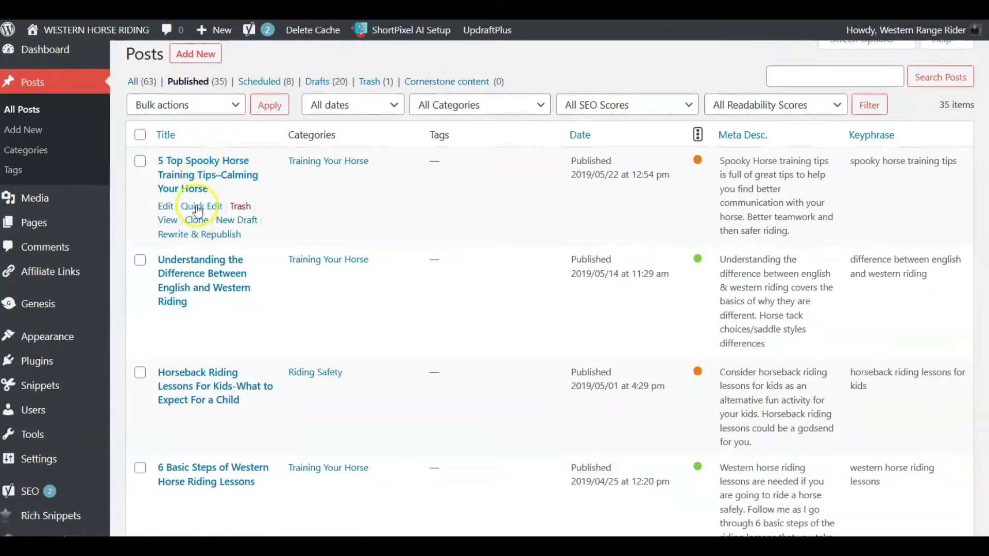
{"action": "scroll", "coordinate": [197, 211], "scroll_direction": "down", "scroll_amount": 1}
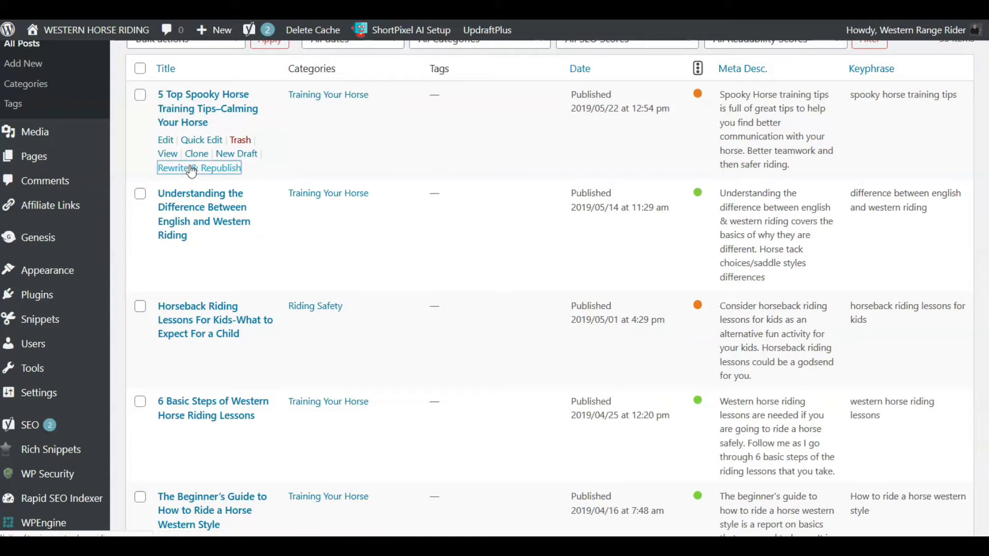
{"action": "left_click", "coordinate": [191, 168]}
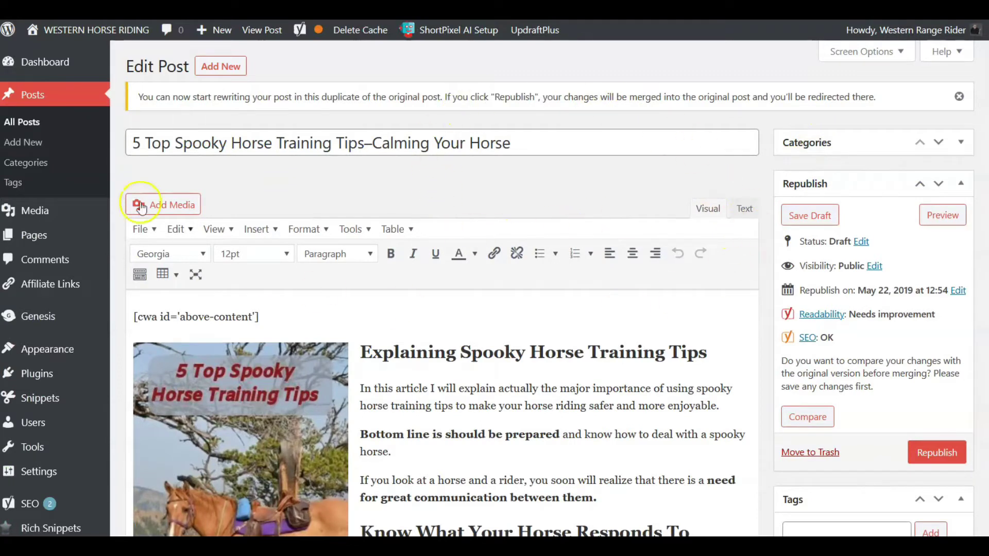
Step: Examine the spooky horse post's rewrite copy and its republish options, and return to the published posts list
{"action": "scroll", "coordinate": [742, 177], "scroll_direction": "down", "scroll_amount": 3}
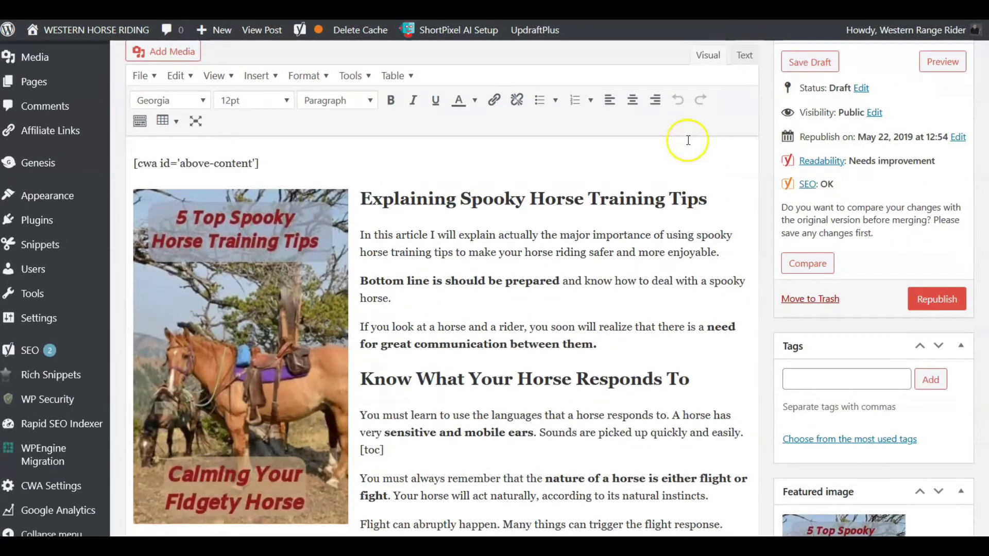
{"action": "scroll", "coordinate": [764, 148], "scroll_direction": "up", "scroll_amount": 2}
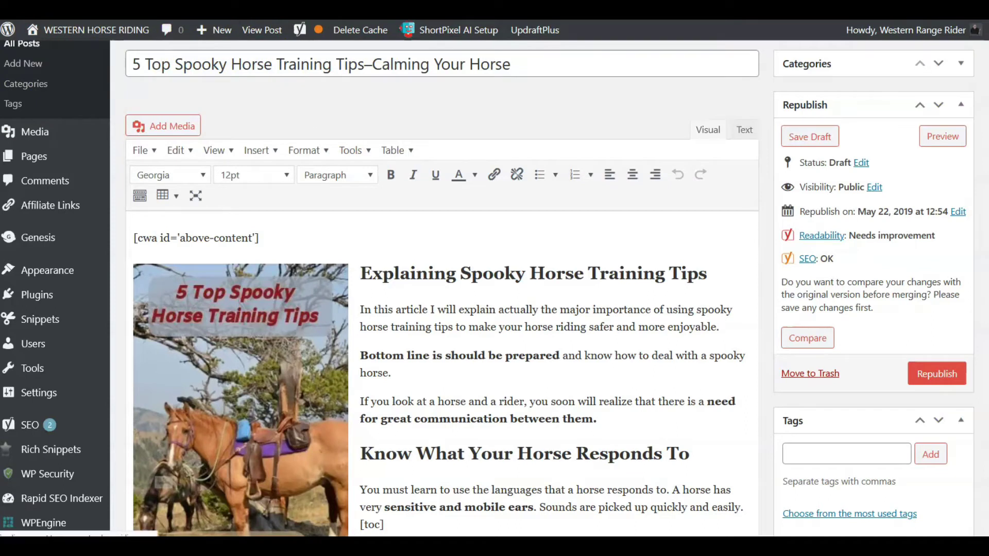
{"action": "key", "text": "alt+Left"}
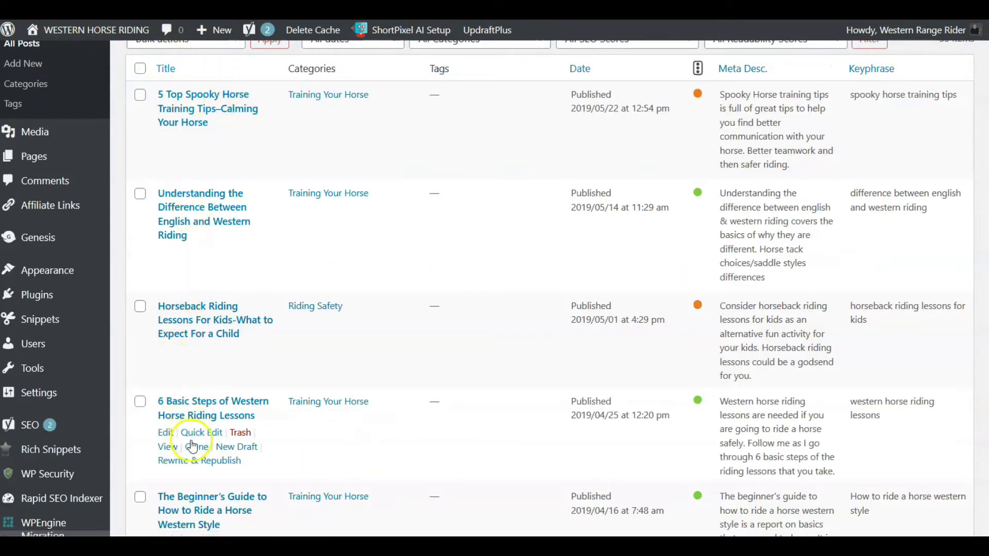
Step: Open "6 Basic Steps of Western Horse Riding Lessons", create its Rewrite & Republish copy, and look over the duplicate's content
{"action": "left_click", "coordinate": [196, 406]}
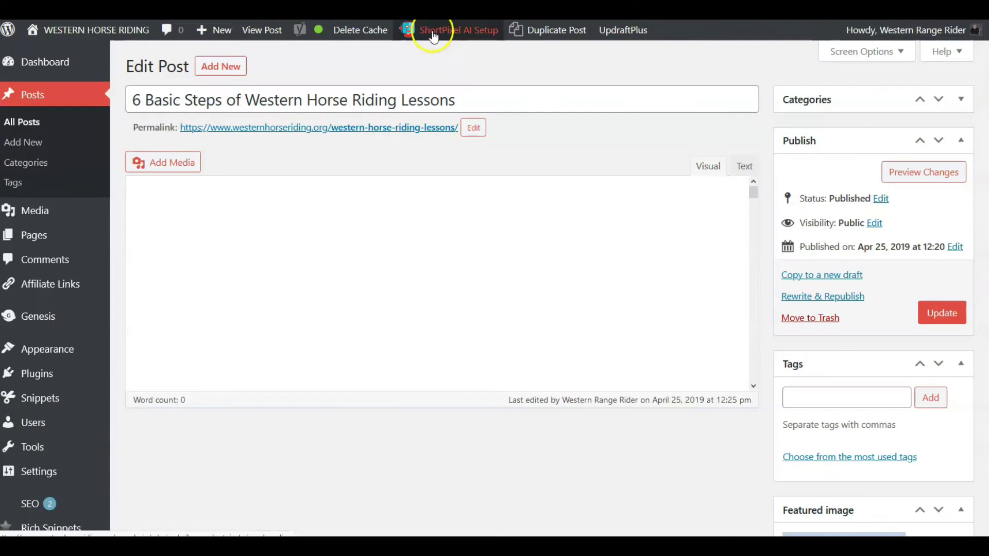
{"action": "mouse_move", "coordinate": [547, 36]}
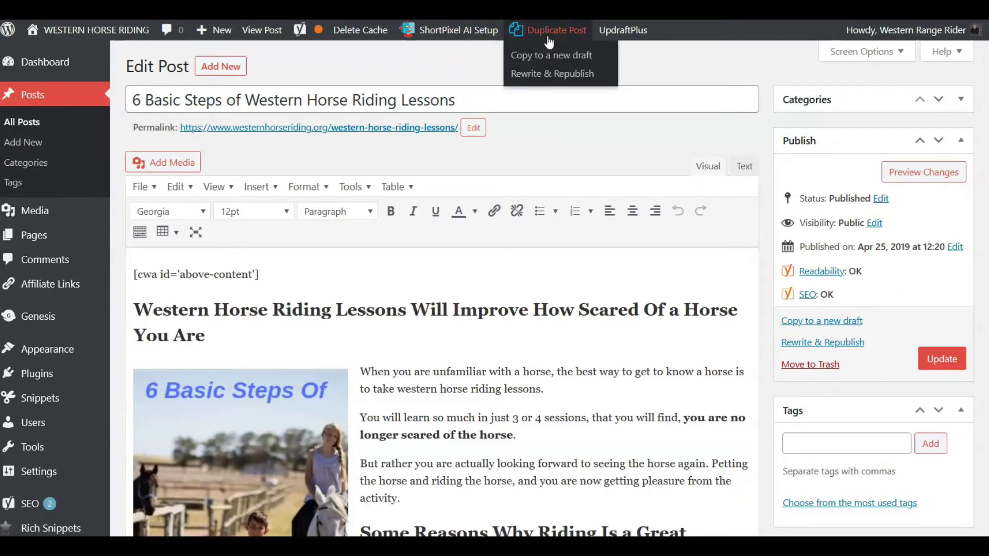
{"action": "left_click", "coordinate": [541, 74]}
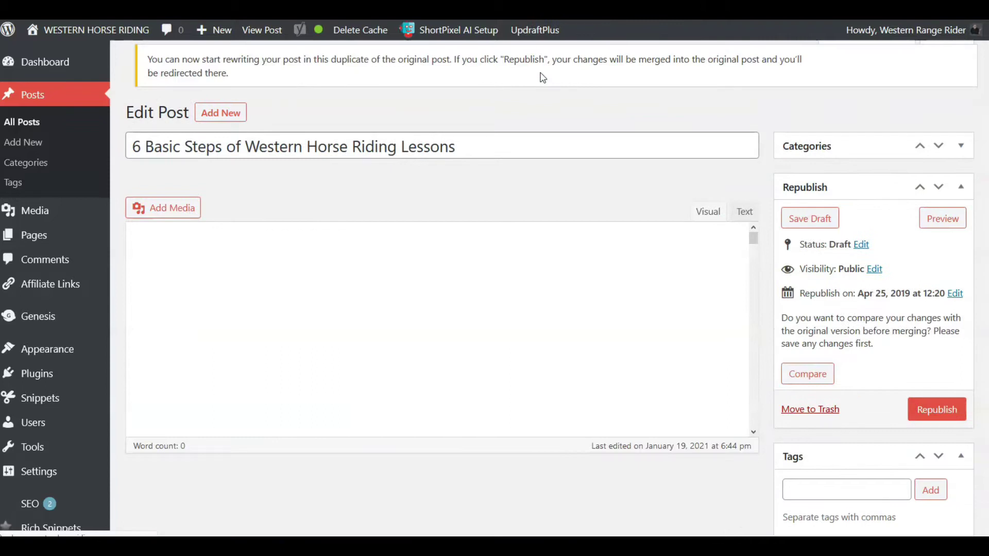
{"action": "scroll", "coordinate": [658, 148], "scroll_direction": "down", "scroll_amount": 5}
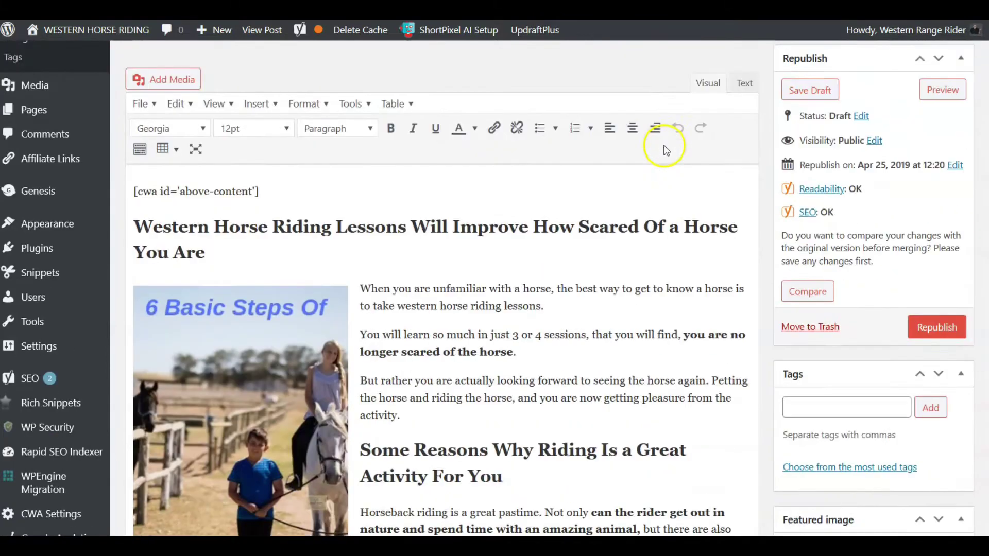
{"action": "scroll", "coordinate": [661, 164], "scroll_direction": "down", "scroll_amount": 2}
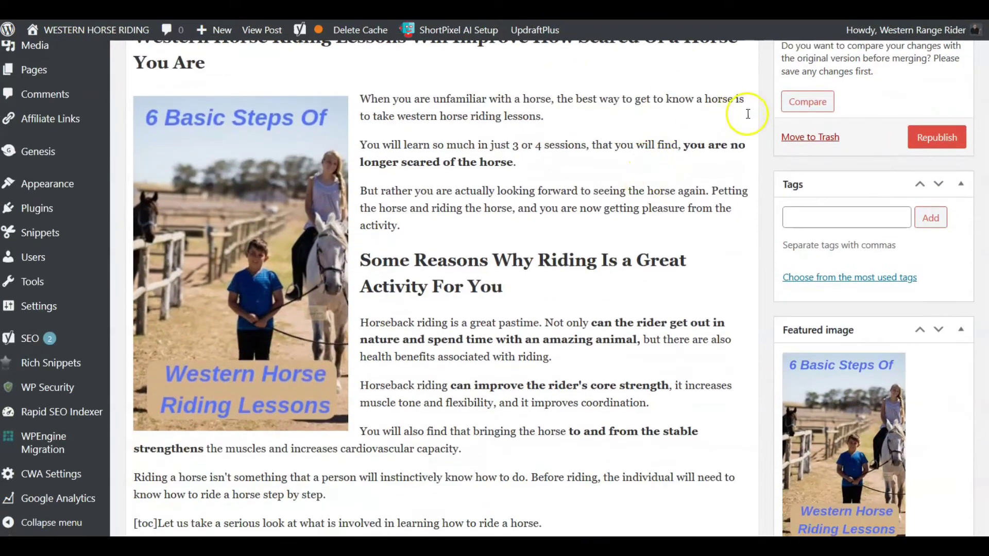
Step: Leave the "6 Basic Steps of Western Horse Riding Lessons" duplicate and open the posts list
{"action": "scroll", "coordinate": [757, 258], "scroll_direction": "up", "scroll_amount": 5}
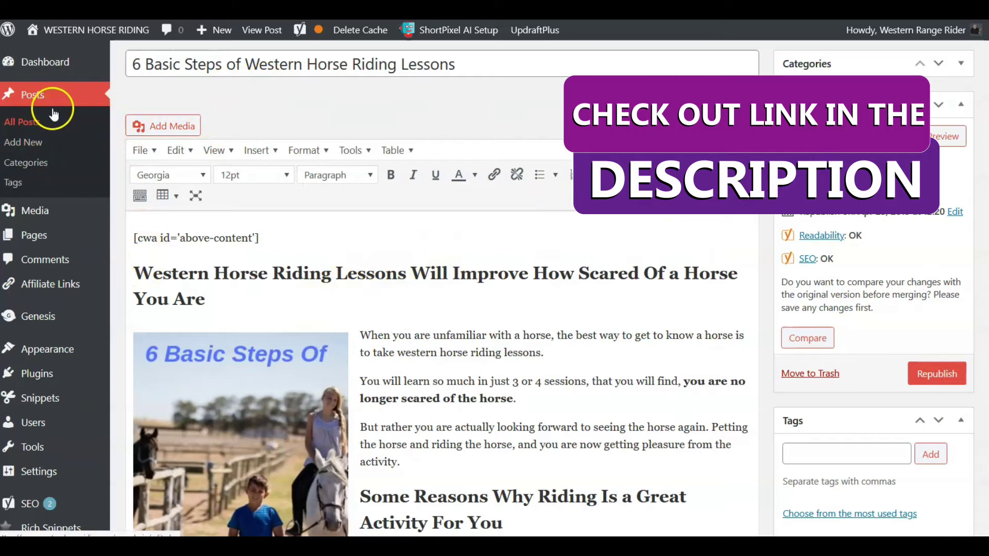
{"action": "mouse_move", "coordinate": [65, 354]}
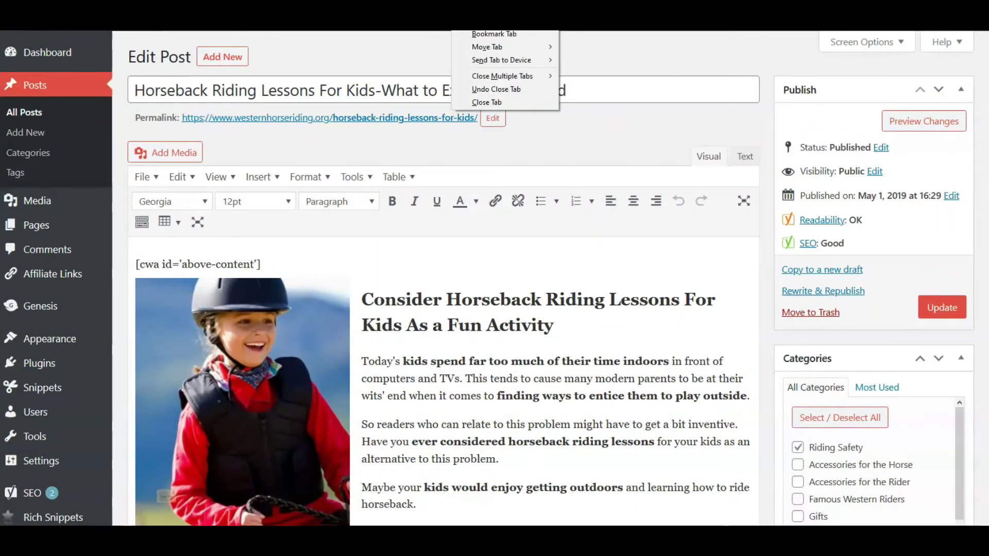
{"action": "key", "text": "Escape"}
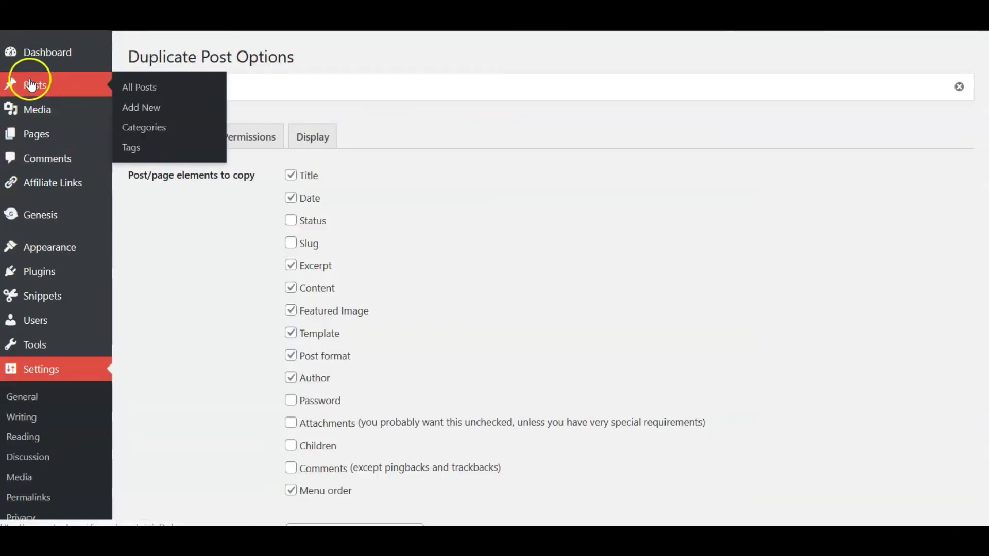
{"action": "left_click", "coordinate": [29, 83]}
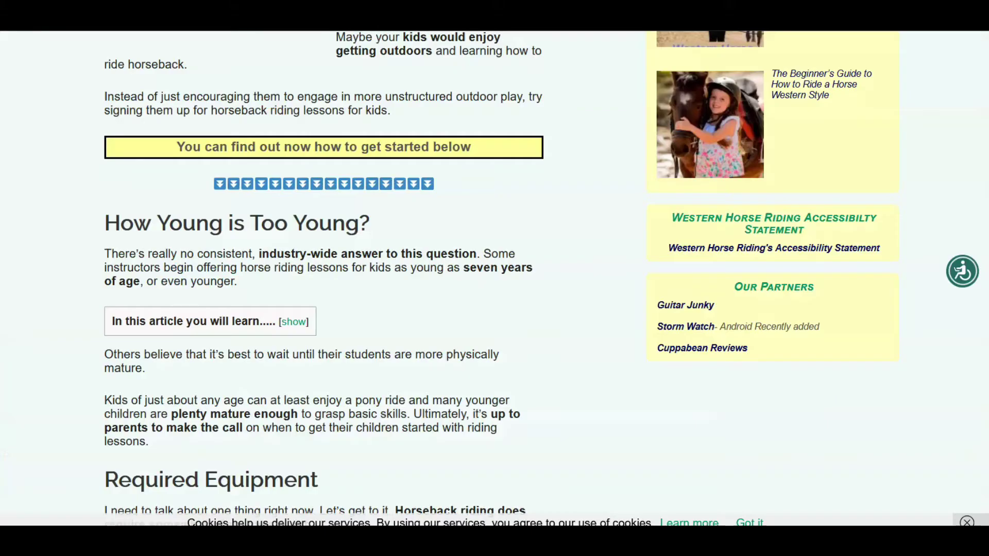
Step: Examine the live page of "Horseback Riding Lessons For Kids-What to Expect For a Child", focusing on the "How Young is Too Young?" section
{"action": "scroll", "coordinate": [598, 62], "scroll_direction": "up", "scroll_amount": 14}
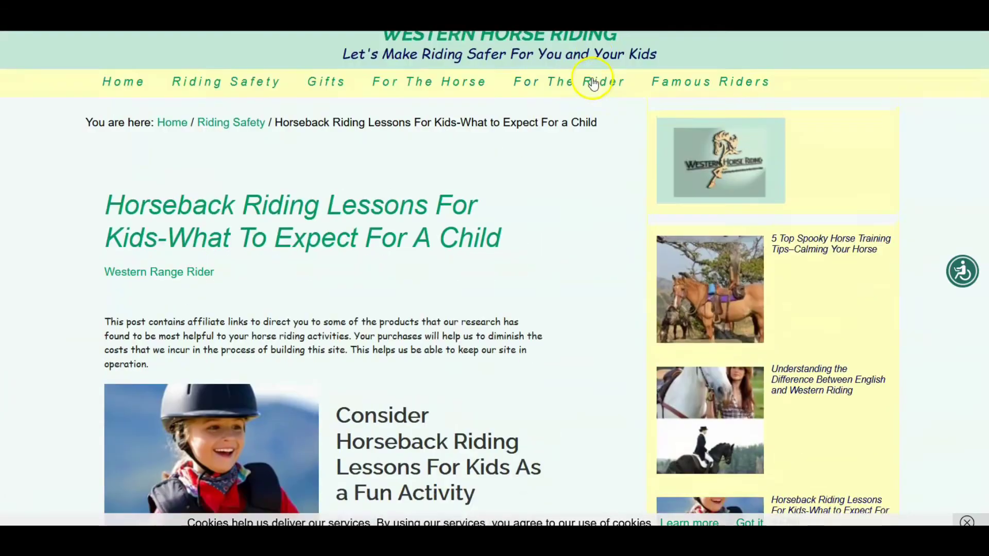
{"action": "scroll", "coordinate": [547, 128], "scroll_direction": "down", "scroll_amount": 2}
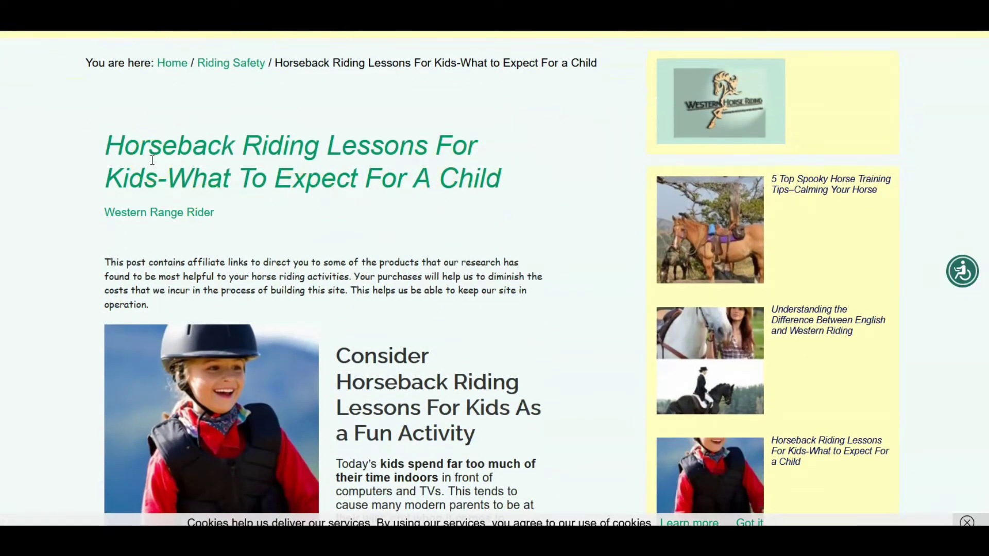
{"action": "scroll", "coordinate": [234, 170], "scroll_direction": "down", "scroll_amount": 3}
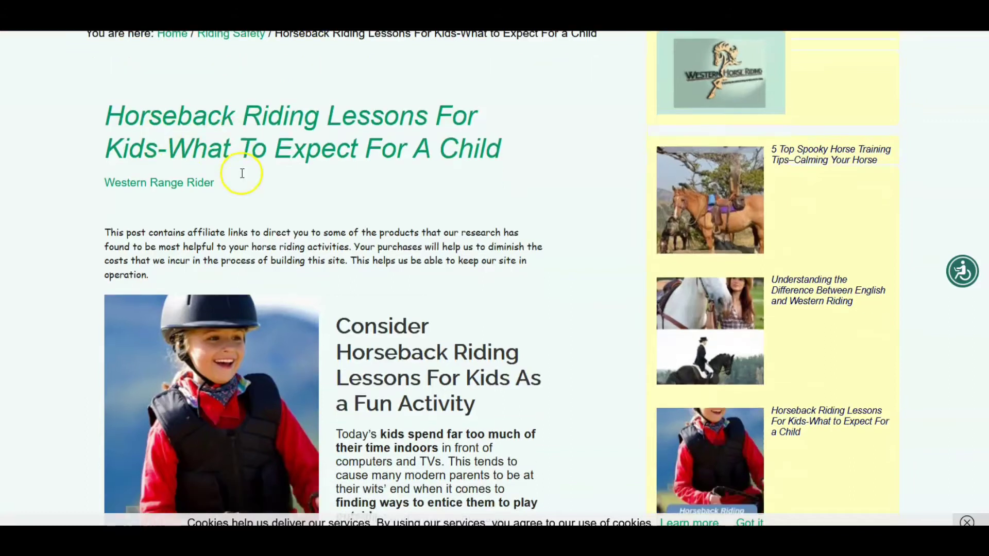
{"action": "scroll", "coordinate": [244, 176], "scroll_direction": "down", "scroll_amount": 10}
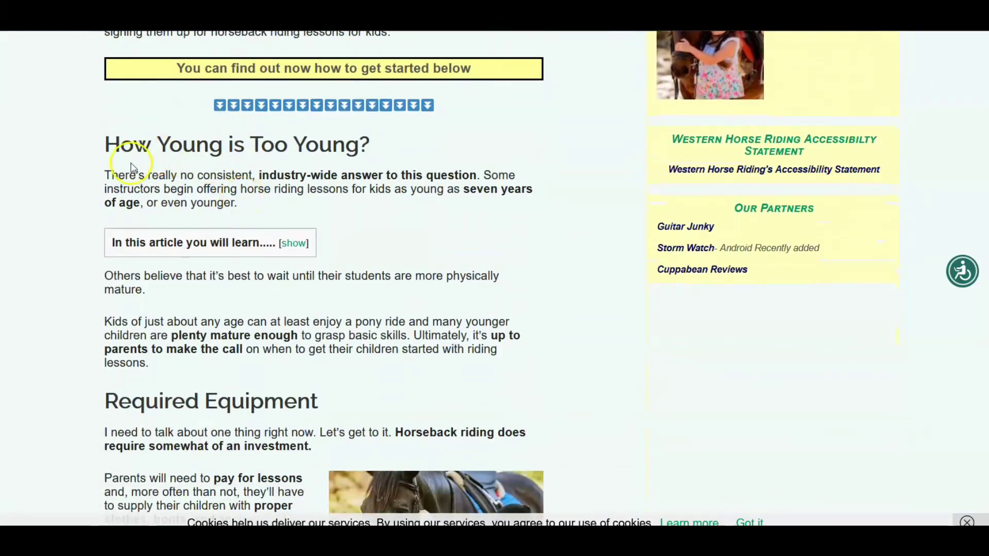
{"action": "left_click_drag", "start_coordinate": [89, 137], "coordinate": [496, 360]}
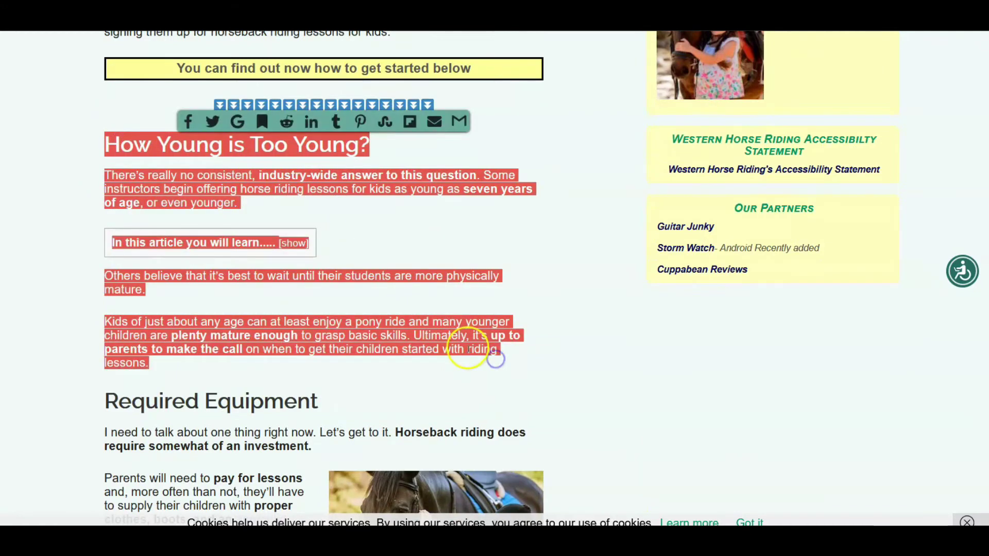
{"action": "left_click", "coordinate": [525, 355]}
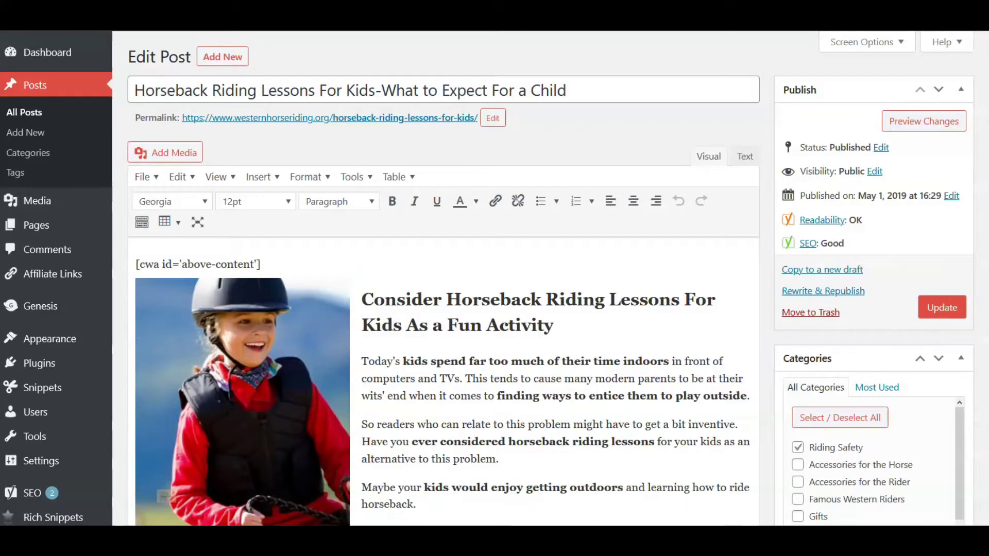
Step: Look over the original horseback riding lessons post in the editor, including the "How Young is Too Young?" section and the publishing options
{"action": "scroll", "coordinate": [532, 251], "scroll_direction": "down", "scroll_amount": 6}
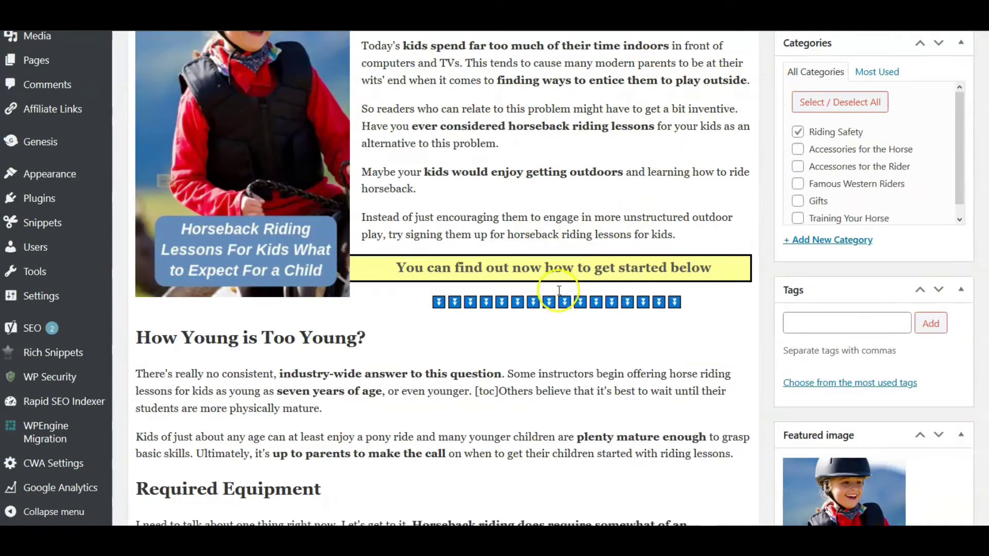
{"action": "scroll", "coordinate": [559, 291], "scroll_direction": "down", "scroll_amount": 3}
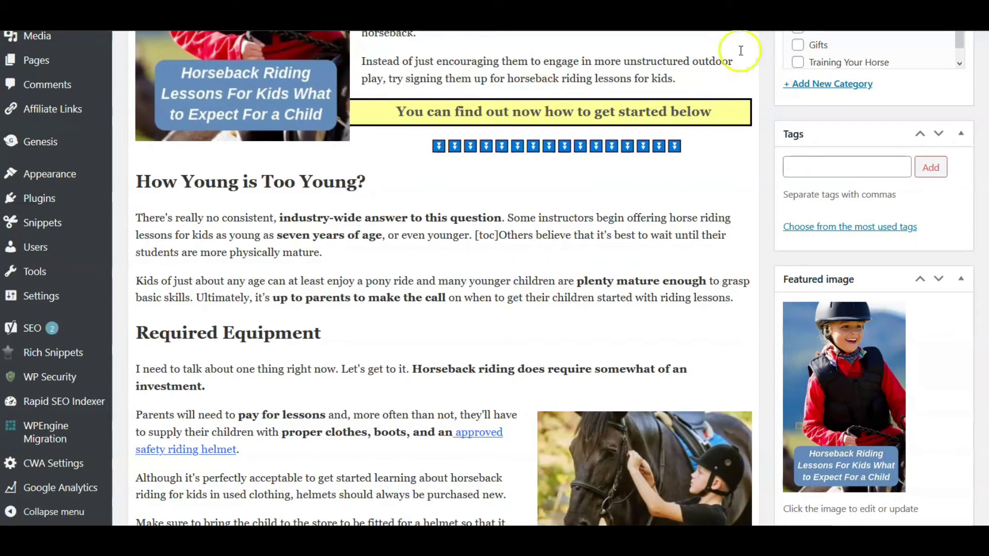
{"action": "scroll", "coordinate": [737, 54], "scroll_direction": "up", "scroll_amount": 5}
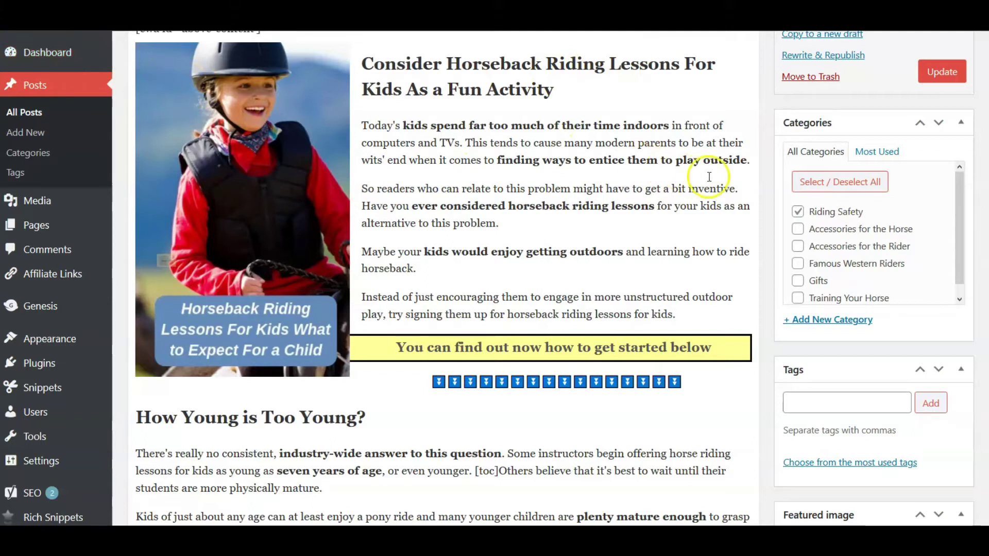
{"action": "scroll", "coordinate": [626, 185], "scroll_direction": "up", "scroll_amount": 3}
{"action": "scroll", "coordinate": [620, 190], "scroll_direction": "up", "scroll_amount": 2}
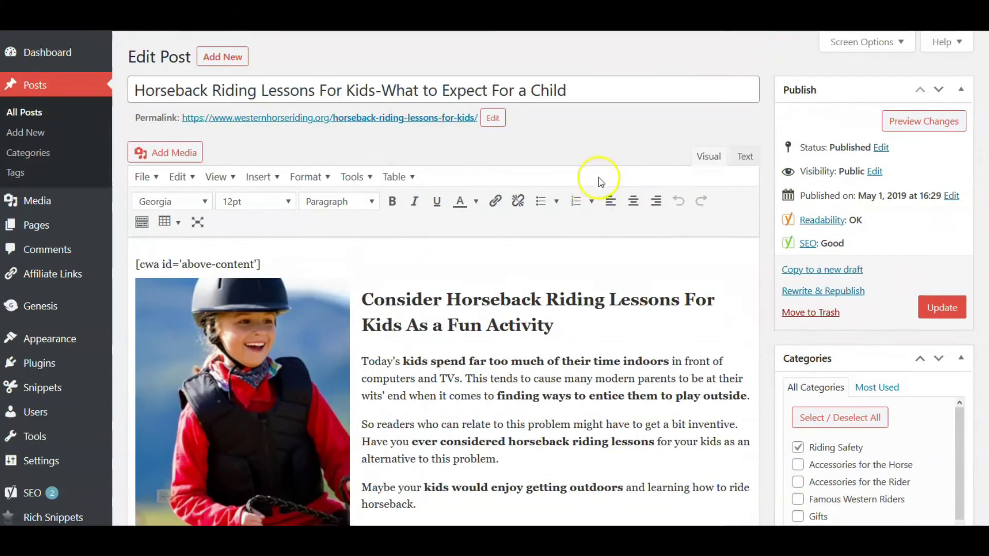
{"action": "scroll", "coordinate": [78, 106], "scroll_direction": "down", "scroll_amount": 2}
{"action": "scroll", "coordinate": [67, 98], "scroll_direction": "up", "scroll_amount": 2}
Step: Search the published posts for "Horseback riding for kids" and create a Rewrite & Republish copy of the "Horseback Riding Lessons For Kids" post
{"action": "left_click", "coordinate": [24, 112]}
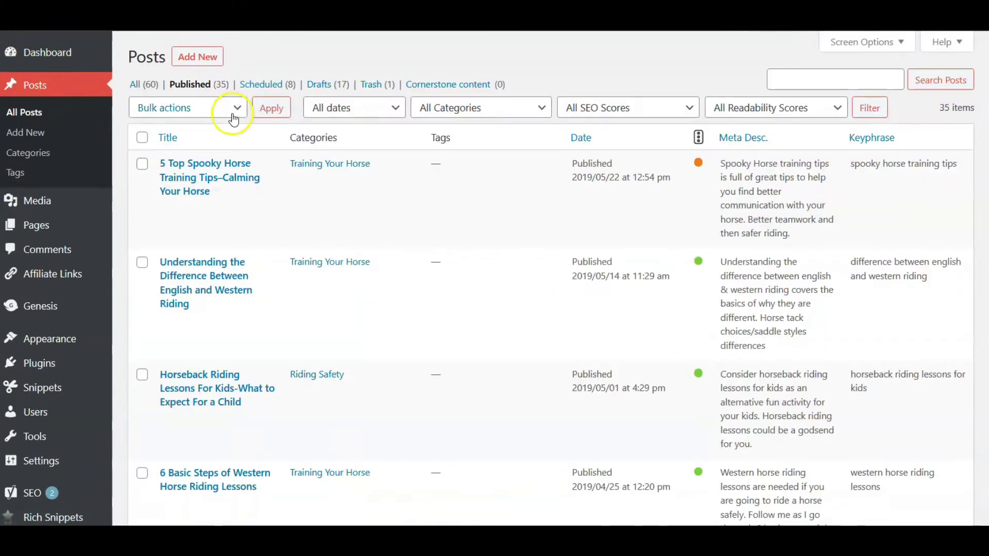
{"action": "mouse_move", "coordinate": [238, 168]}
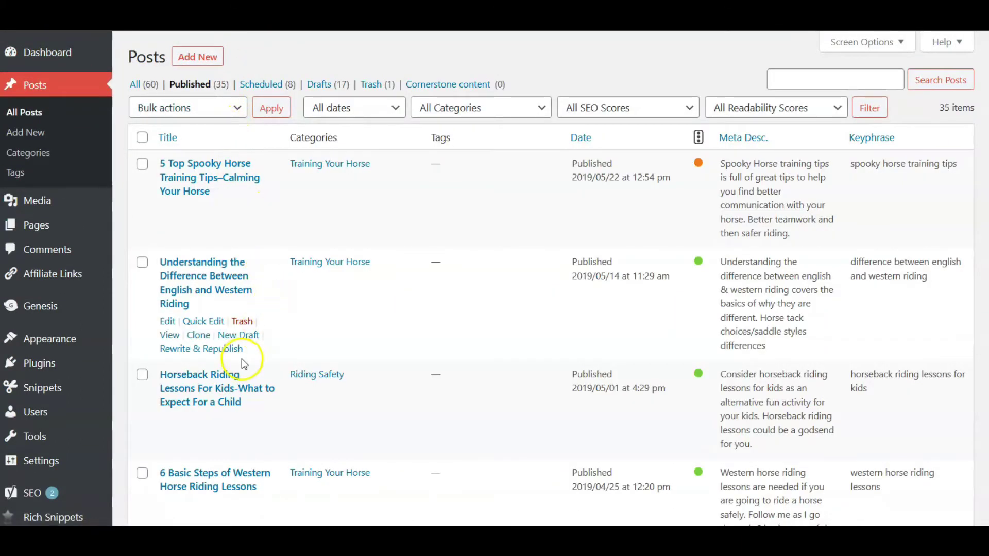
{"action": "scroll", "coordinate": [237, 353], "scroll_direction": "down", "scroll_amount": 2}
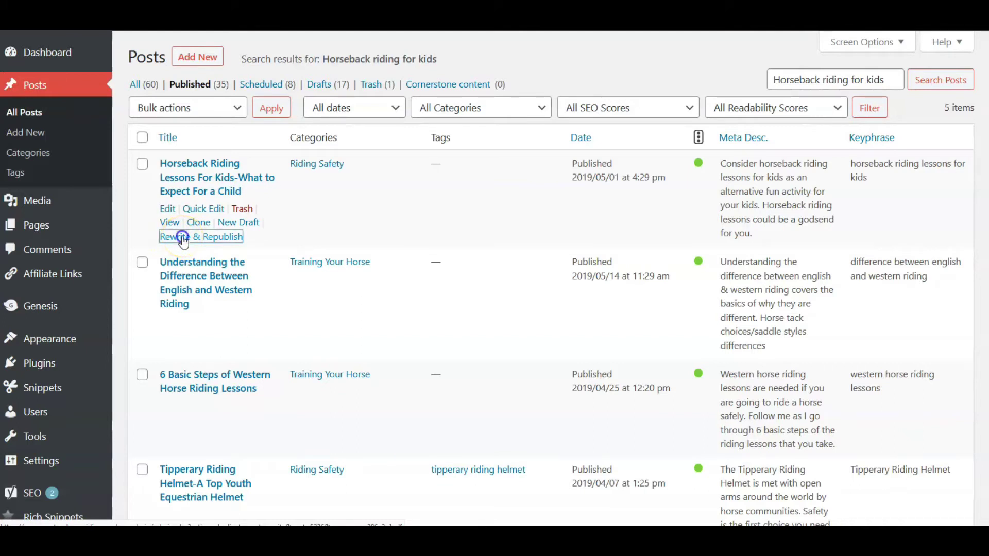
{"action": "left_click", "coordinate": [184, 237]}
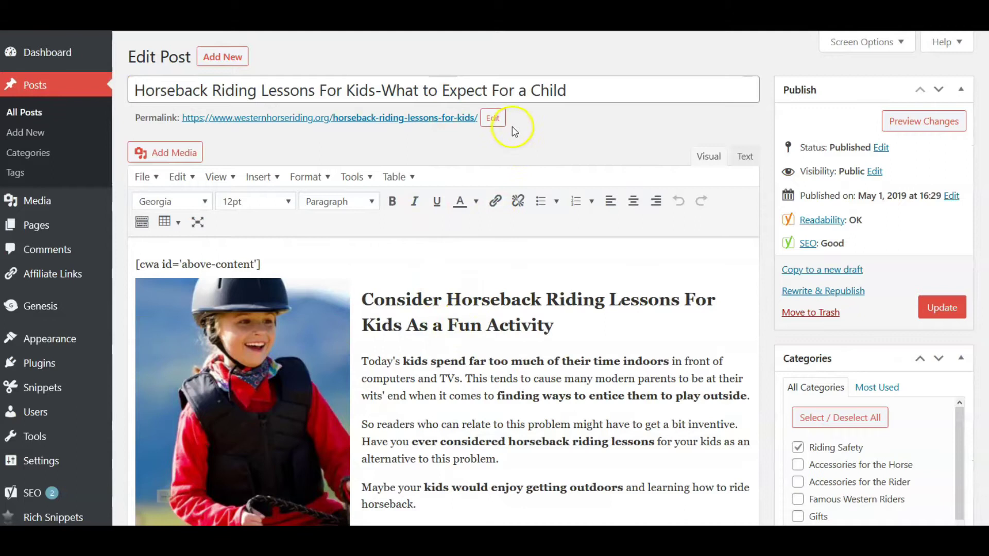
Step: Add an empty paragraph at the end of the "How Young is Too Young?" section in the horseback riding lessons duplicate
{"action": "scroll", "coordinate": [484, 350], "scroll_direction": "down", "scroll_amount": 2}
{"action": "scroll", "coordinate": [515, 247], "scroll_direction": "down", "scroll_amount": 2}
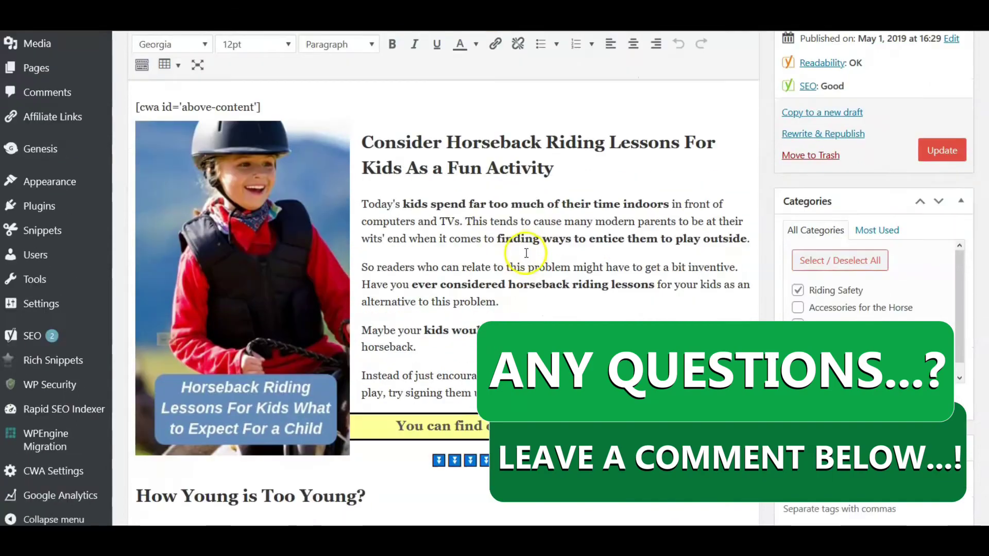
{"action": "scroll", "coordinate": [510, 216], "scroll_direction": "up", "scroll_amount": 4}
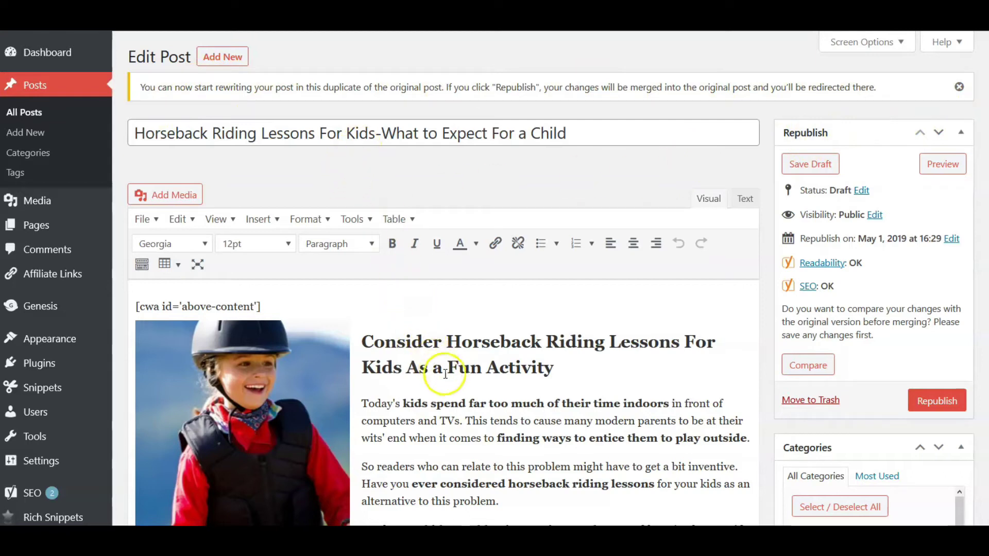
{"action": "scroll", "coordinate": [427, 348], "scroll_direction": "down", "scroll_amount": 2}
{"action": "scroll", "coordinate": [427, 348], "scroll_direction": "down", "scroll_amount": 9}
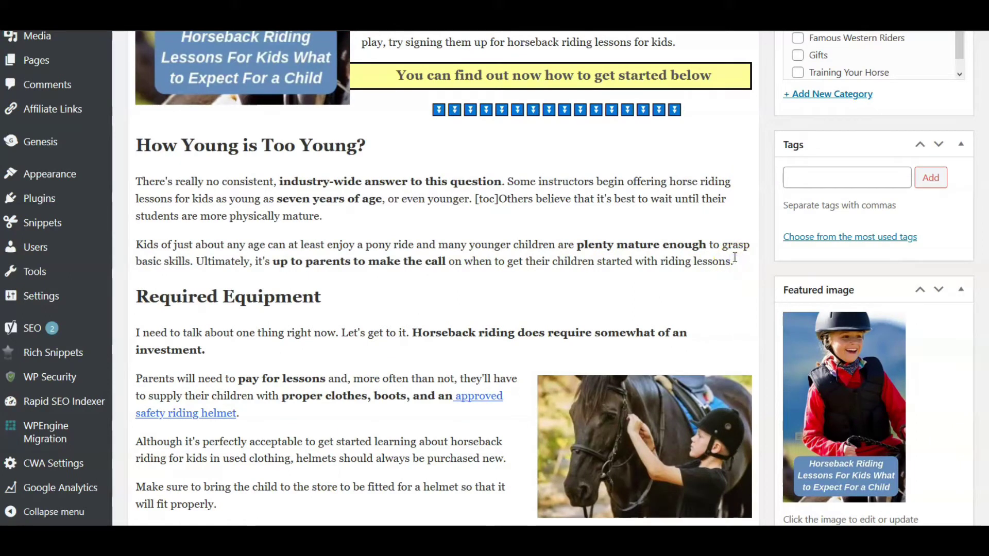
{"action": "left_click", "coordinate": [735, 257]}
{"action": "key", "text": "Return"}
{"action": "left_click", "coordinate": [901, 208]}
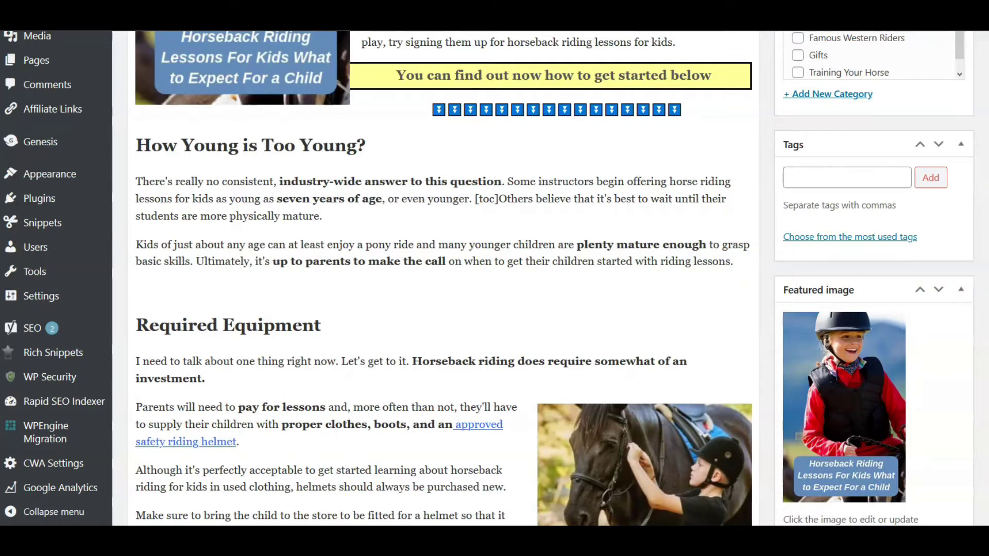
Step: Copy the three paragraphs about asking the trainer from Notepad and paste them into the empty paragraph above "Required Equipment"
{"action": "key", "text": "alt+Tab"}
{"action": "left_click_drag", "start_coordinate": [618, 39], "coordinate": [281, 61]}
{"action": "left_click", "coordinate": [208, 97]}
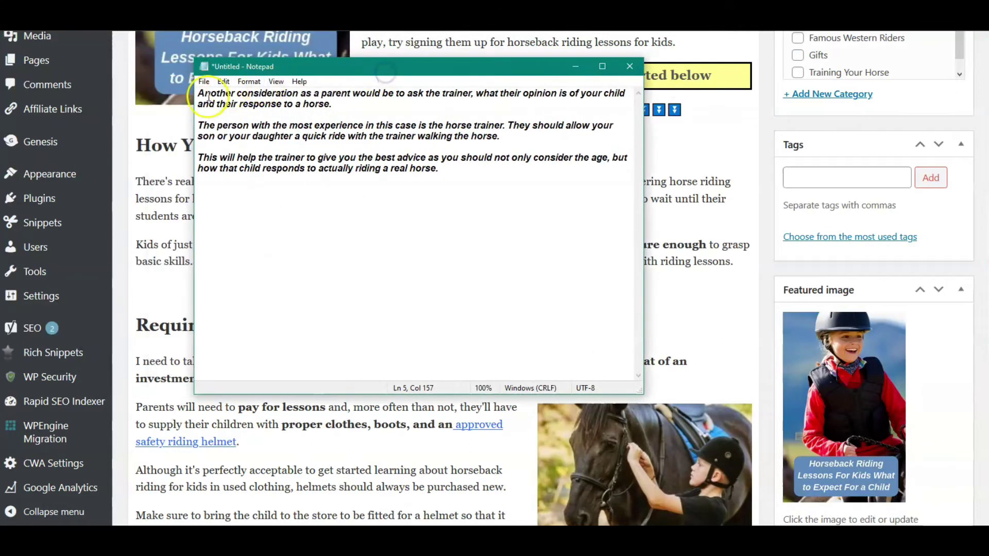
{"action": "left_click_drag", "start_coordinate": [238, 97], "coordinate": [442, 188]}
{"action": "right_click", "coordinate": [434, 157]}
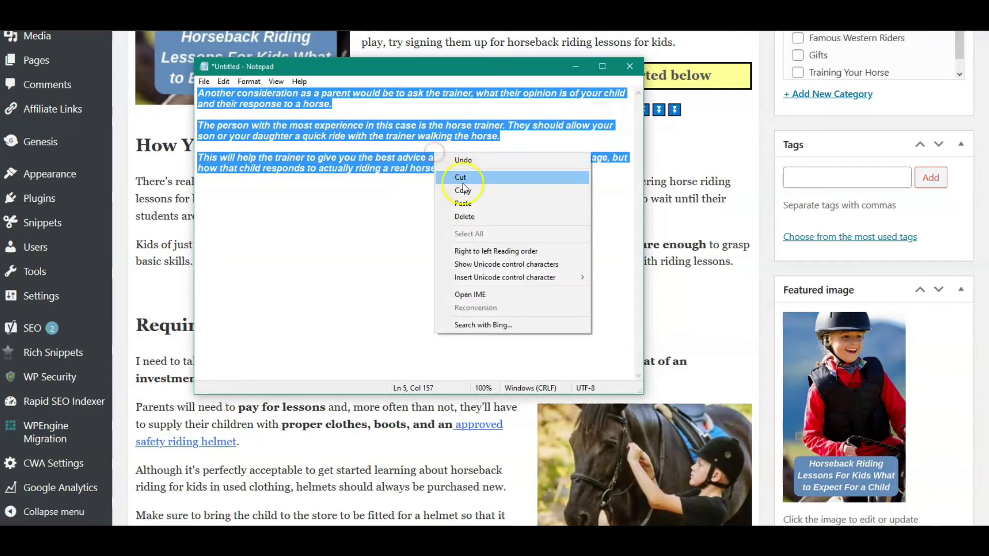
{"action": "left_click", "coordinate": [457, 190]}
{"action": "left_click", "coordinate": [143, 298]}
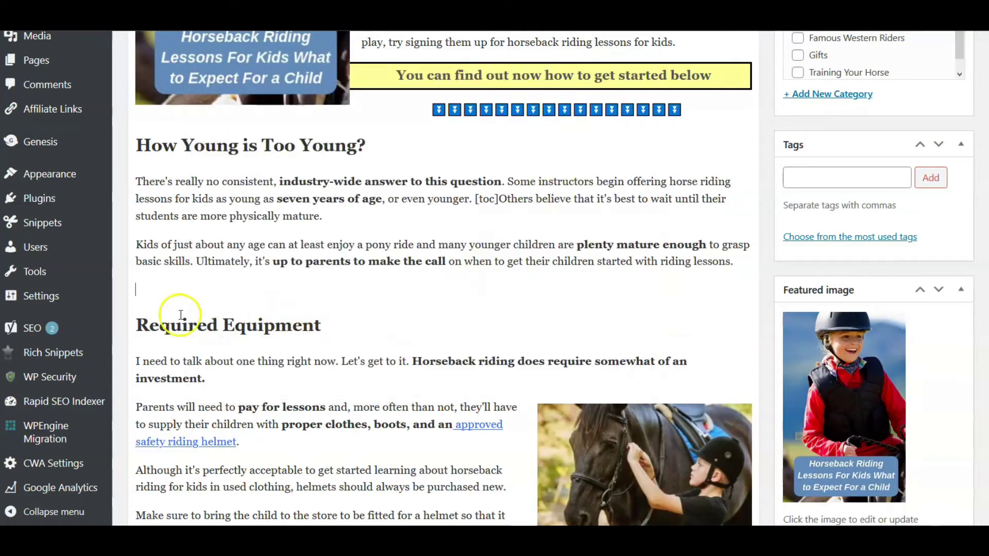
{"action": "right_click", "coordinate": [159, 294]}
{"action": "left_click", "coordinate": [188, 346]}
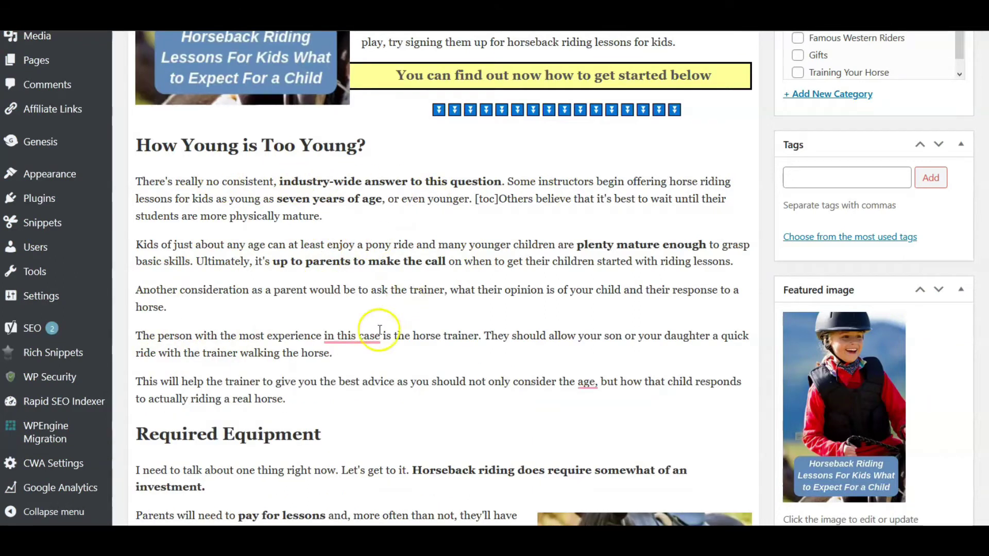
Step: Correct the commas around "in this case" and after "age" in the added paragraphs, and bold a key phrase in each of the three
{"action": "left_click_drag", "start_coordinate": [136, 291], "coordinate": [400, 370]}
{"action": "left_click", "coordinate": [168, 287]}
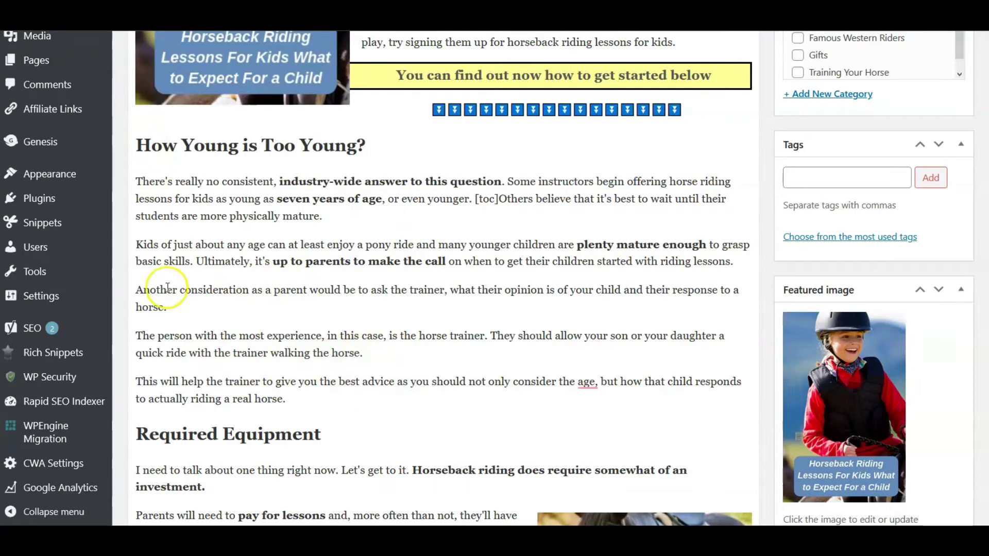
{"action": "left_click", "coordinate": [158, 122]}
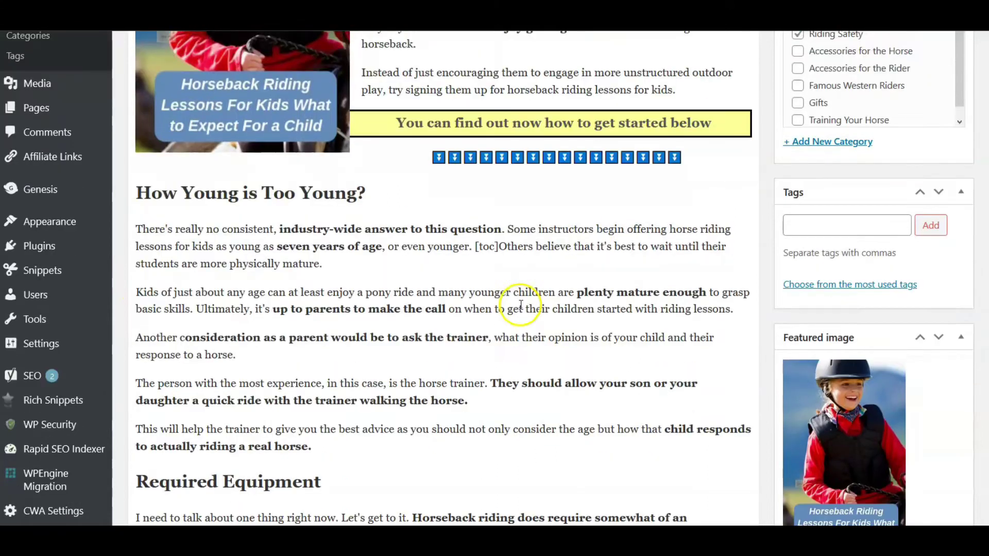
Step: Compare the duplicate with the original post and examine the paragraphs added before the "Required Equipment" heading
{"action": "scroll", "coordinate": [513, 303], "scroll_direction": "down", "scroll_amount": 1}
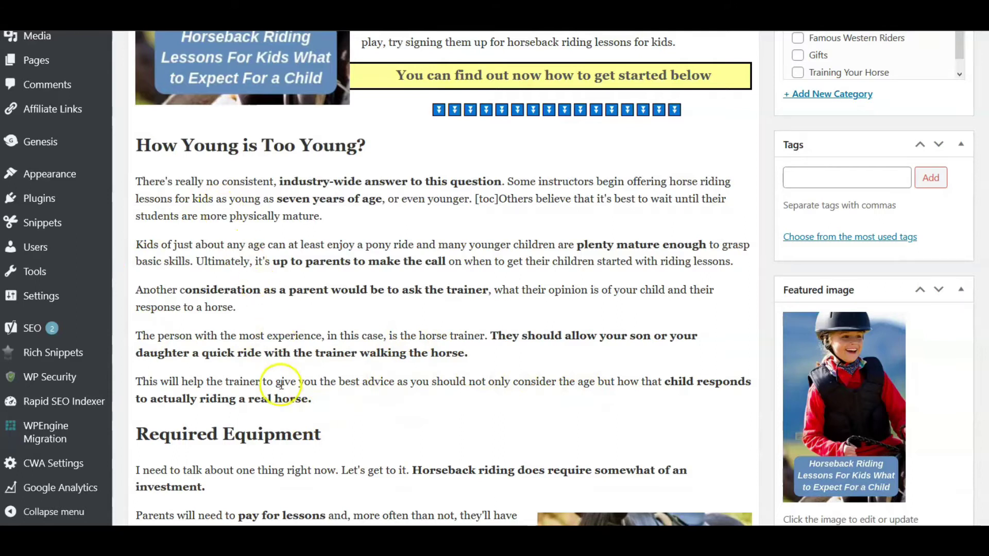
{"action": "scroll", "coordinate": [809, 124], "scroll_direction": "up", "scroll_amount": 2}
{"action": "scroll", "coordinate": [810, 126], "scroll_direction": "up", "scroll_amount": 6}
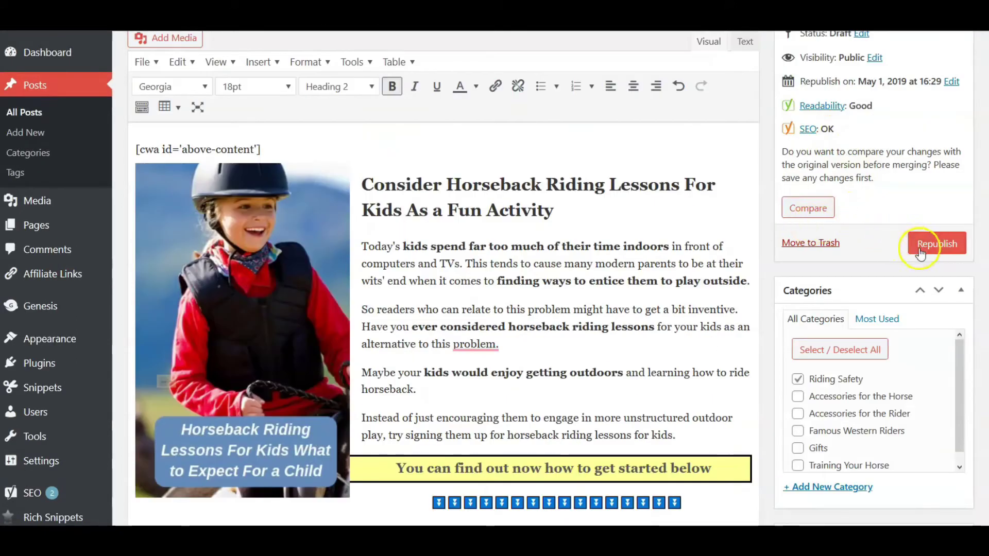
{"action": "left_click", "coordinate": [806, 209]}
{"action": "key", "text": "Return"}
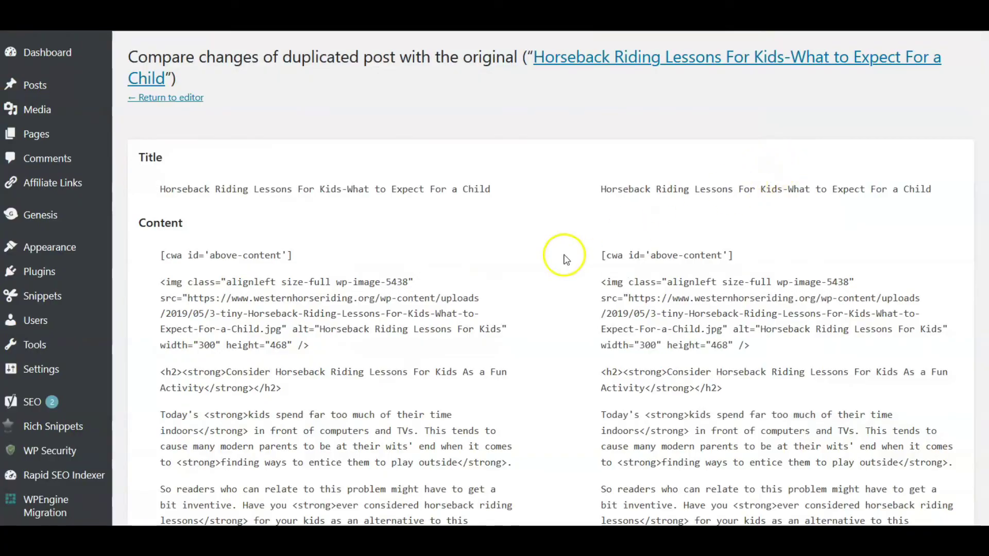
{"action": "scroll", "coordinate": [665, 219], "scroll_direction": "down", "scroll_amount": 5}
{"action": "scroll", "coordinate": [692, 222], "scroll_direction": "down", "scroll_amount": 7}
{"action": "scroll", "coordinate": [692, 222], "scroll_direction": "down", "scroll_amount": 5}
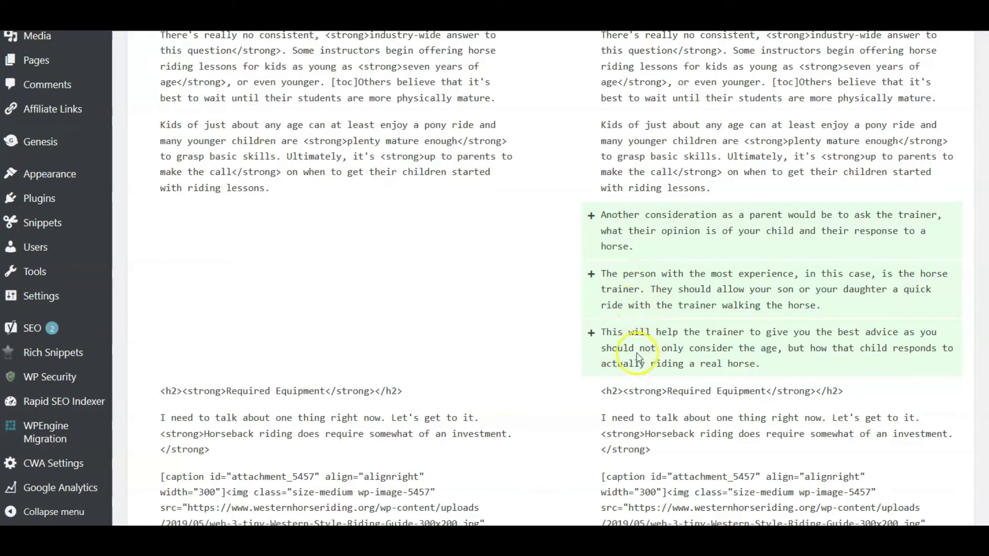
{"action": "scroll", "coordinate": [691, 242], "scroll_direction": "up", "scroll_amount": 15}
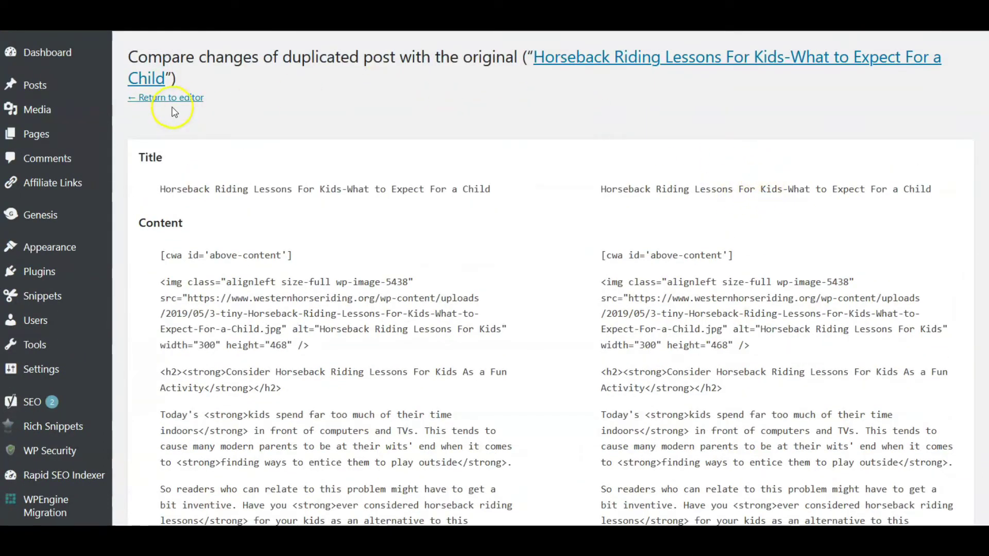
Step: Return from the comparison to the editor and republish the rewritten horseback riding lessons post
{"action": "left_click", "coordinate": [166, 98]}
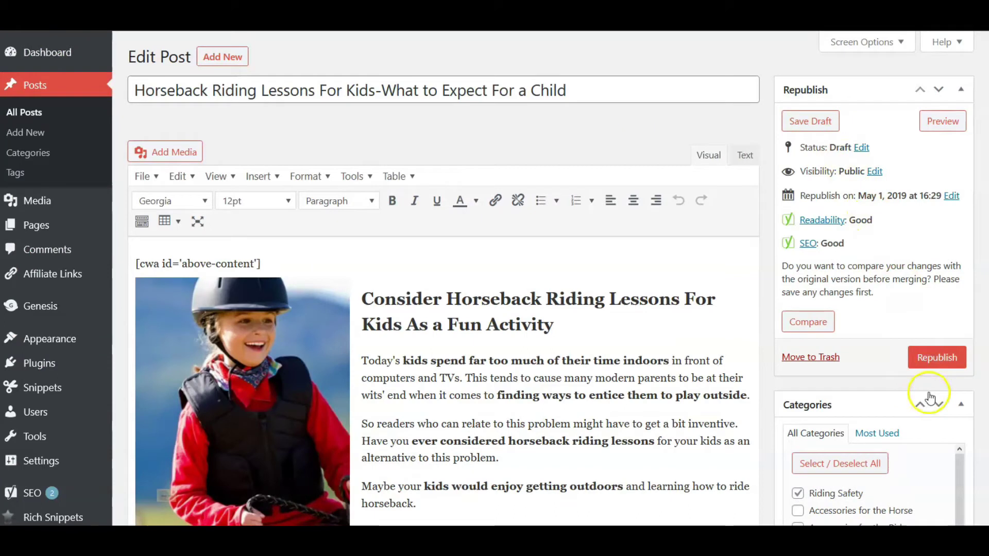
{"action": "left_click", "coordinate": [930, 365]}
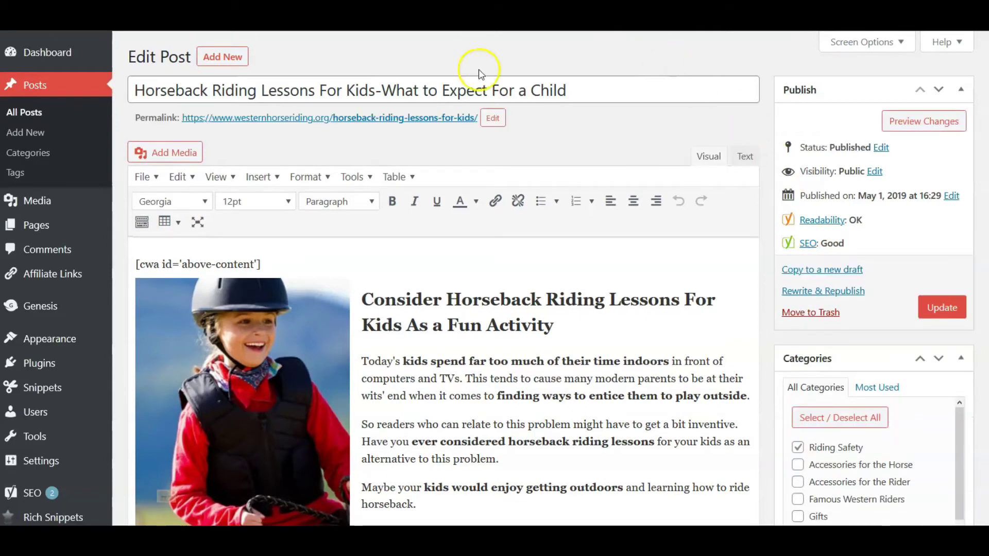
Step: Examine the original post's "How Young is Too Young?" section in the editor and its live page, closing the page when done
{"action": "scroll", "coordinate": [569, 177], "scroll_direction": "down", "scroll_amount": 9}
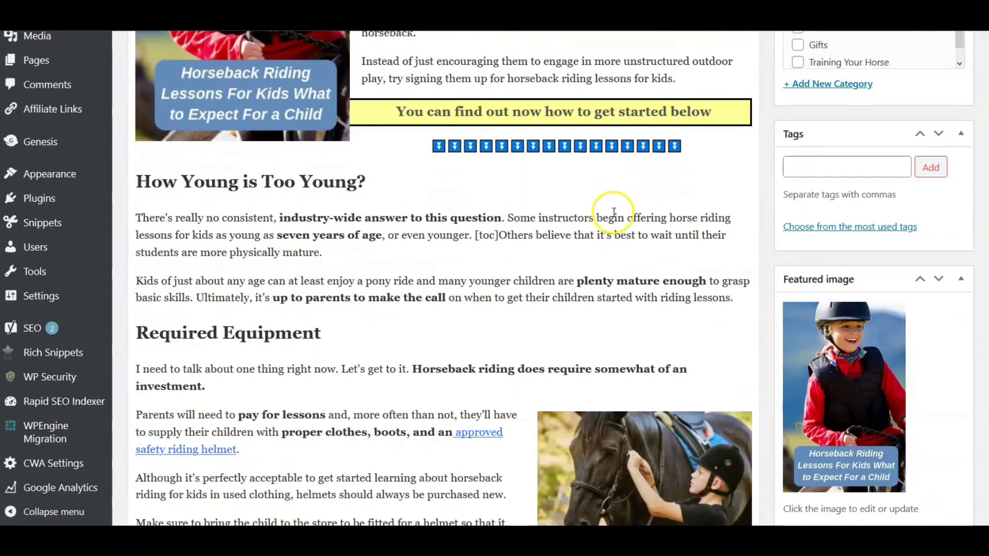
{"action": "scroll", "coordinate": [612, 214], "scroll_direction": "down", "scroll_amount": 4}
{"action": "scroll", "coordinate": [597, 141], "scroll_direction": "up", "scroll_amount": 2}
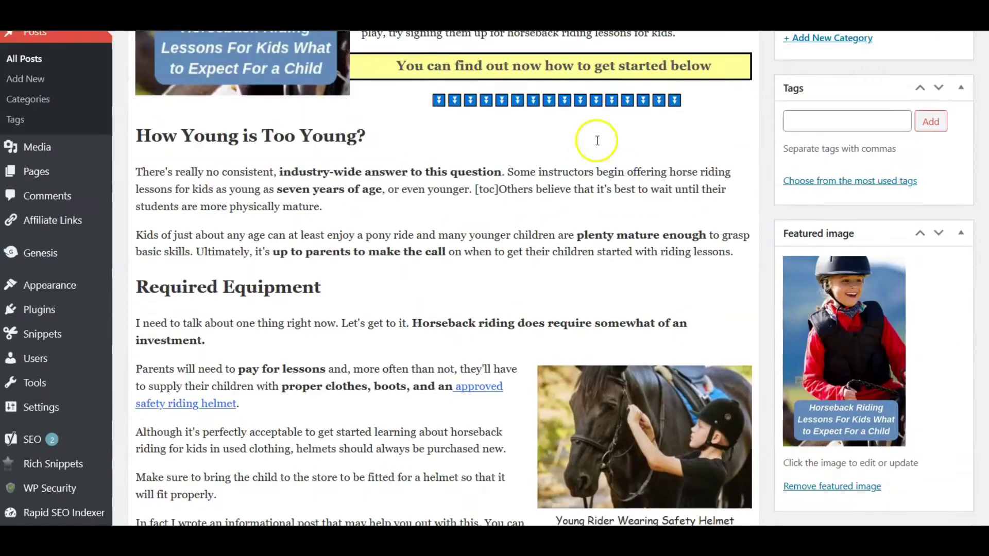
{"action": "scroll", "coordinate": [597, 141], "scroll_direction": "up", "scroll_amount": 1}
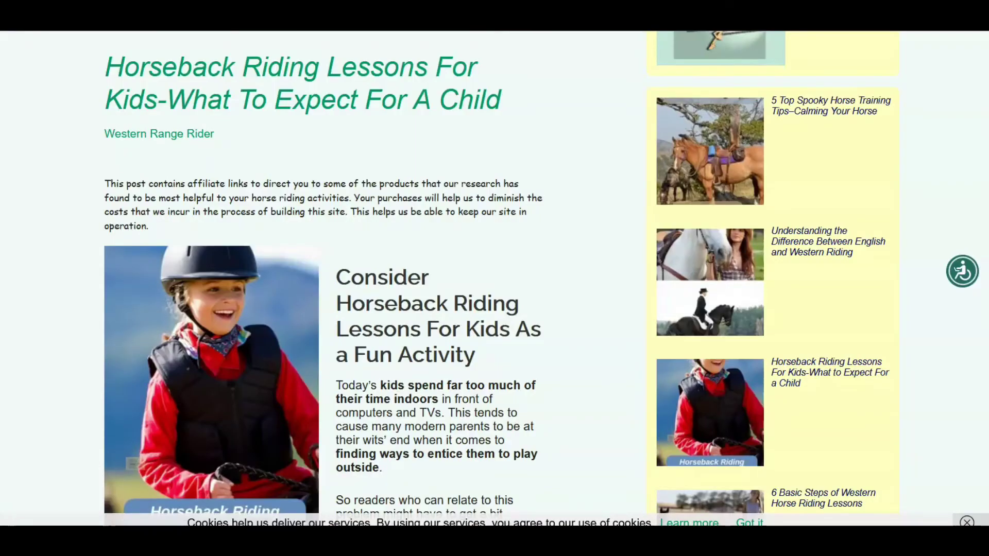
{"action": "scroll", "coordinate": [593, 46], "scroll_direction": "down", "scroll_amount": 10}
{"action": "scroll", "coordinate": [602, 67], "scroll_direction": "up", "scroll_amount": 10}
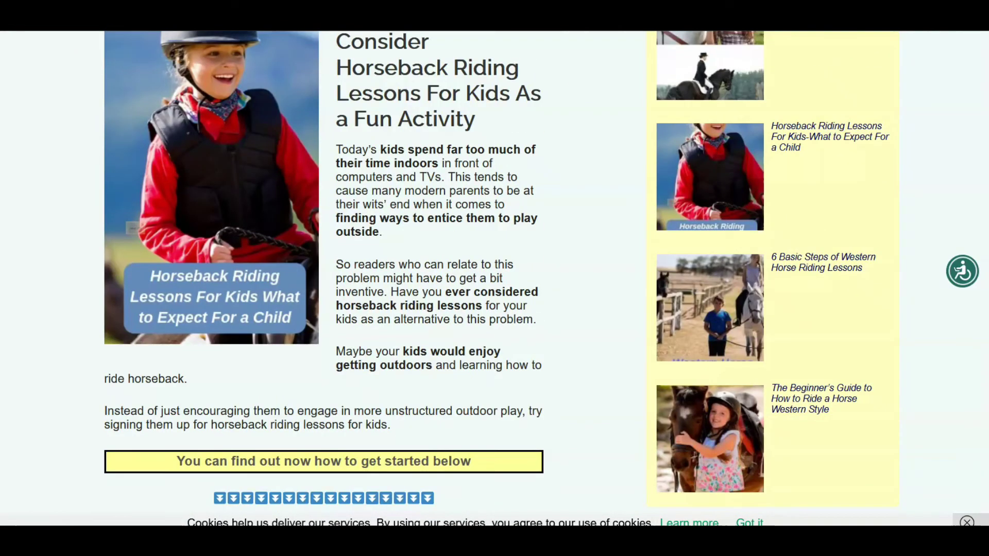
{"action": "right_click", "coordinate": [611, 31]}
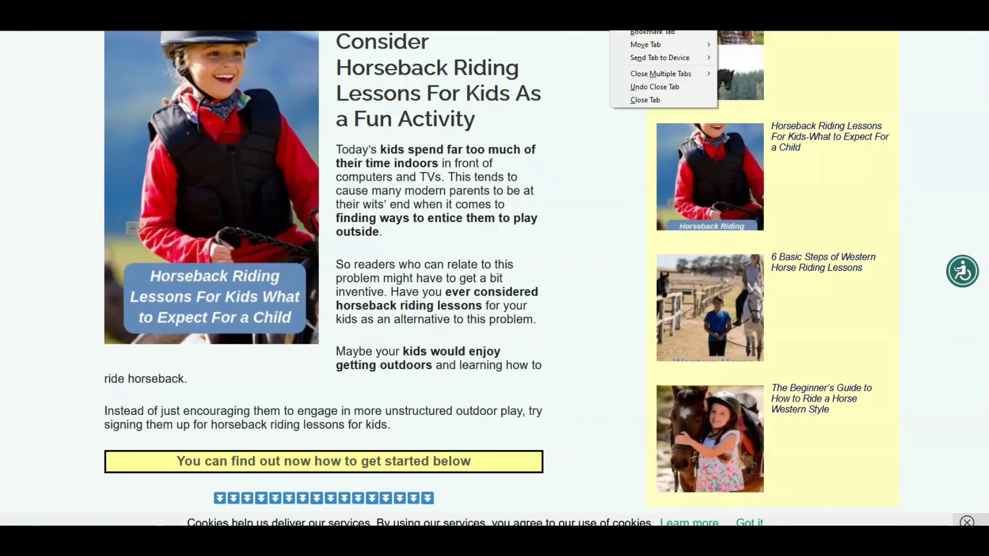
{"action": "left_click", "coordinate": [645, 100]}
Step: Review the rewritten copy with its added trainer paragraphs and republish it over the original post
{"action": "scroll", "coordinate": [463, 322], "scroll_direction": "down", "scroll_amount": 6}
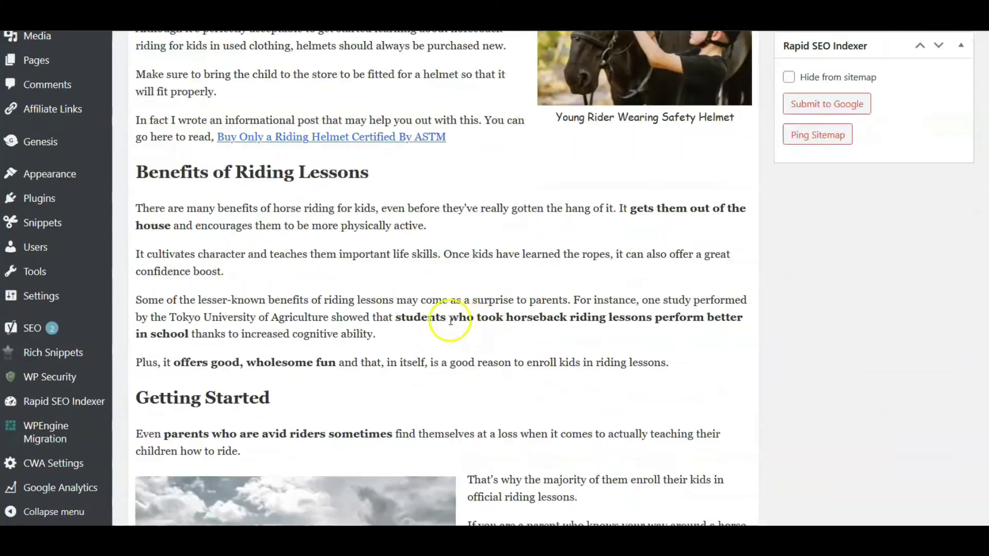
{"action": "scroll", "coordinate": [278, 366], "scroll_direction": "down", "scroll_amount": 3}
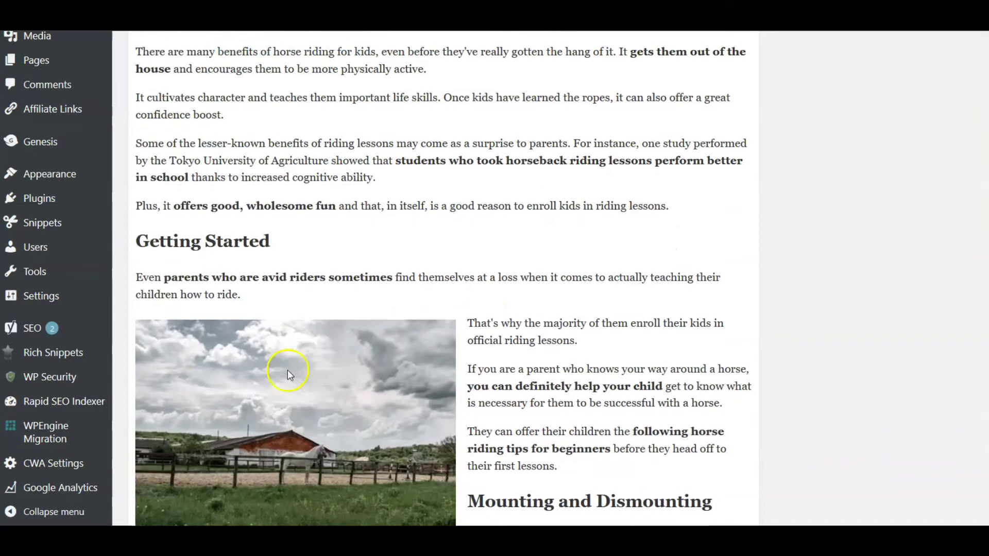
{"action": "scroll", "coordinate": [287, 370], "scroll_direction": "up", "scroll_amount": 10}
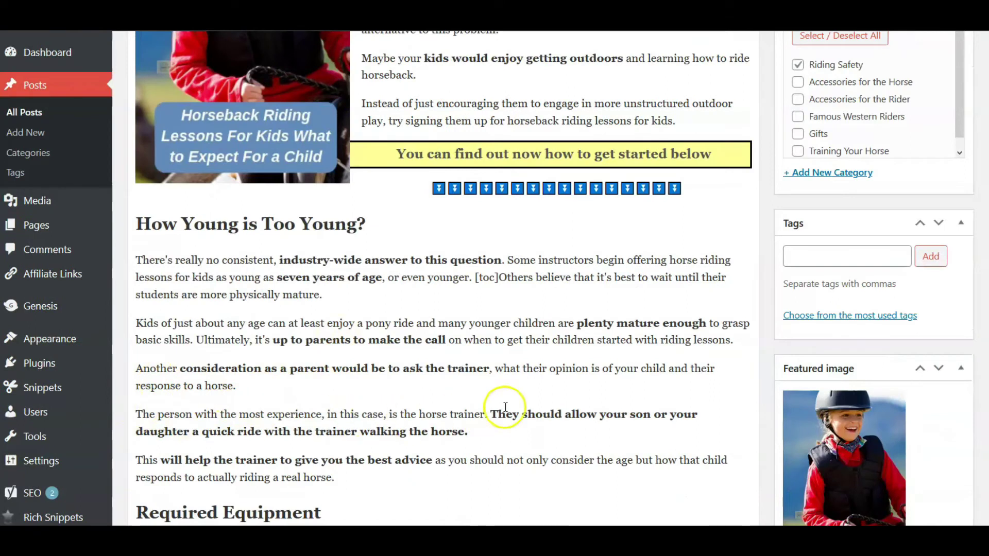
{"action": "scroll", "coordinate": [872, 258], "scroll_direction": "up", "scroll_amount": 5}
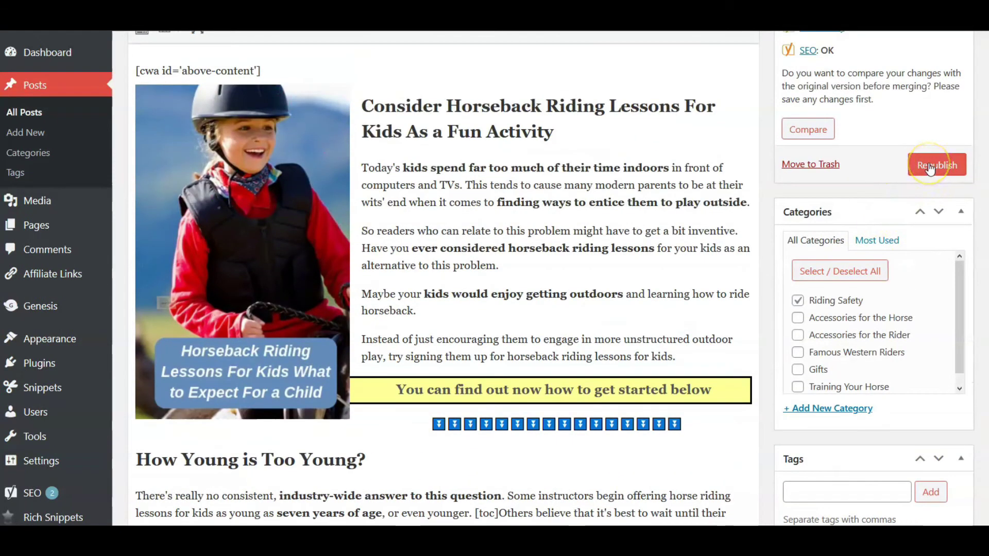
{"action": "left_click", "coordinate": [930, 168]}
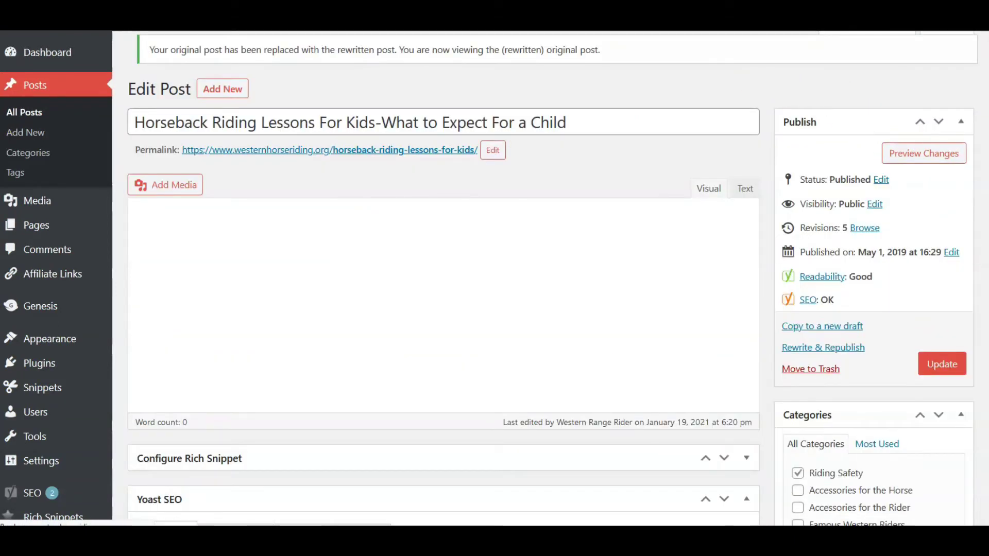
Step: Check the replaced original in the editor and reload its live page to inspect the paragraphs above "Required Equipment"
{"action": "scroll", "coordinate": [644, 224], "scroll_direction": "down", "scroll_amount": 3}
{"action": "scroll", "coordinate": [647, 227], "scroll_direction": "down", "scroll_amount": 9}
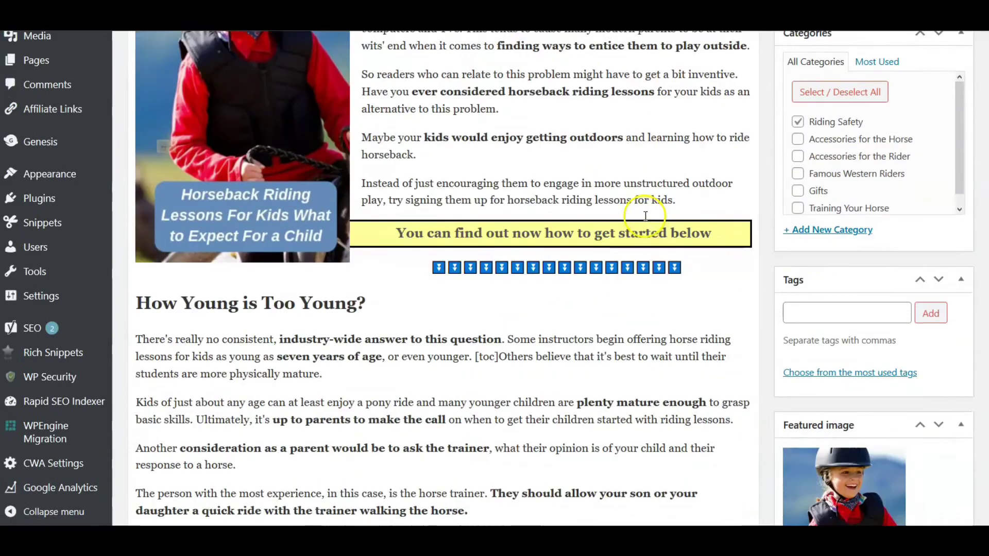
{"action": "scroll", "coordinate": [639, 181], "scroll_direction": "up", "scroll_amount": 5}
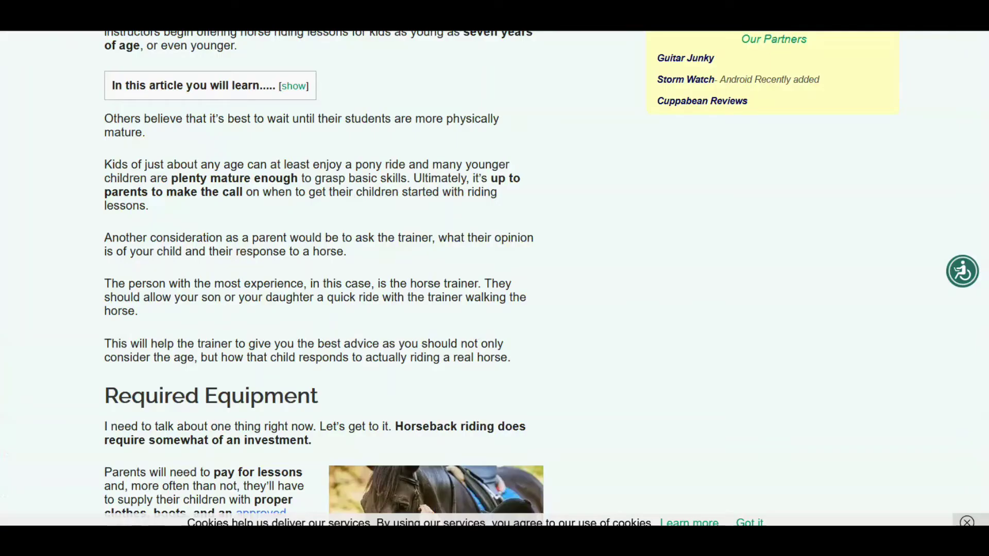
{"action": "right_click", "coordinate": [596, 27]}
{"action": "key", "text": "Escape"}
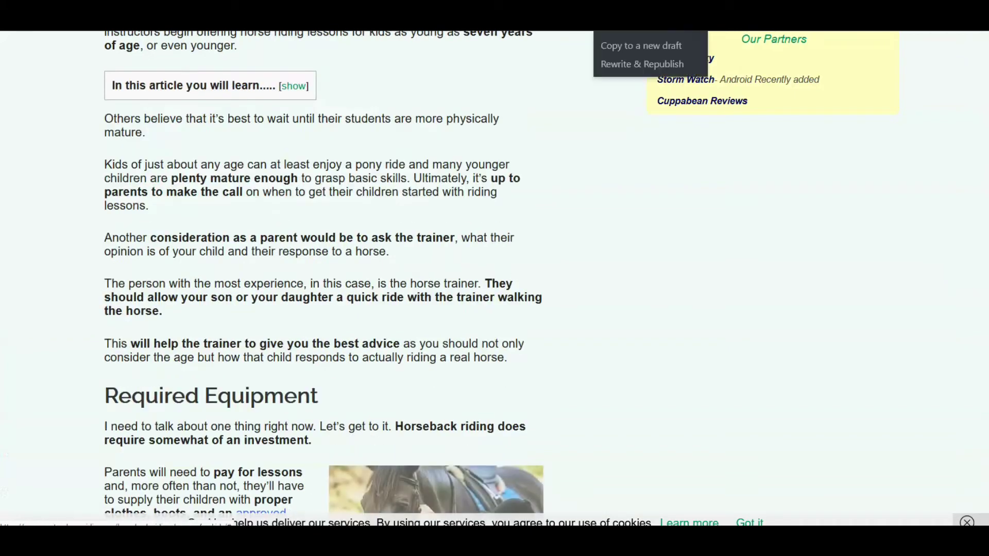
{"action": "scroll", "coordinate": [273, 159], "scroll_direction": "down", "scroll_amount": 2}
{"action": "scroll", "coordinate": [165, 167], "scroll_direction": "up", "scroll_amount": 2}
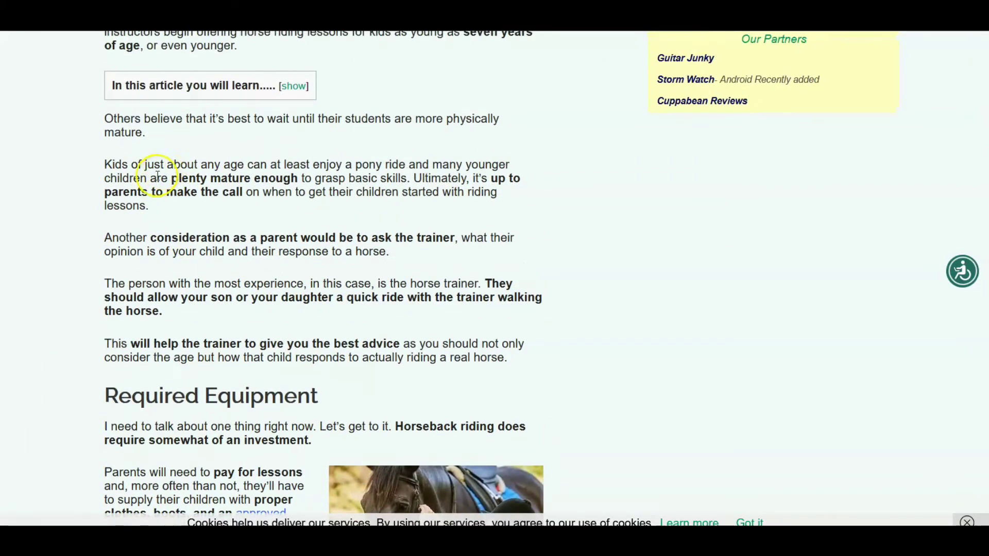
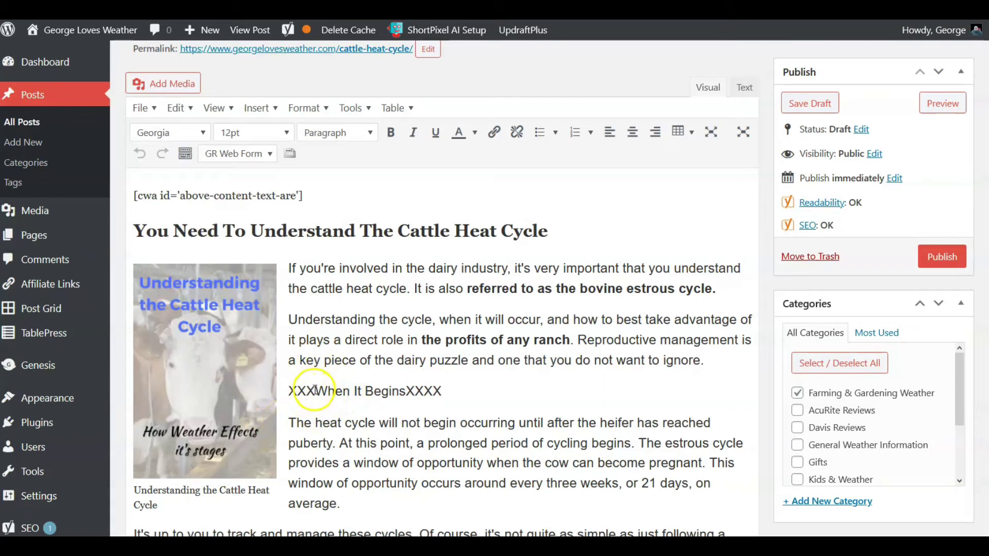
Step: Remove the X placeholders before and after "When It Begins" in the cattle heat cycle draft
{"action": "key", "text": "BackSpace"}
{"action": "key", "text": "BackSpace"}
{"action": "key", "text": "BackSpace"}
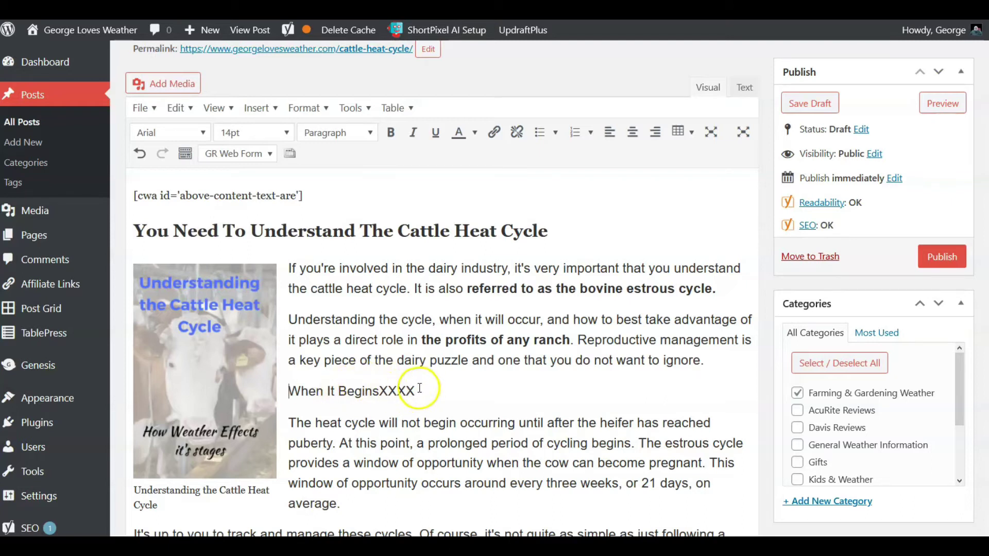
{"action": "key", "text": "BackSpace"}
{"action": "key", "text": "BackSpace"}
{"action": "key", "text": "BackSpace"}
{"action": "key", "text": "BackSpace"}
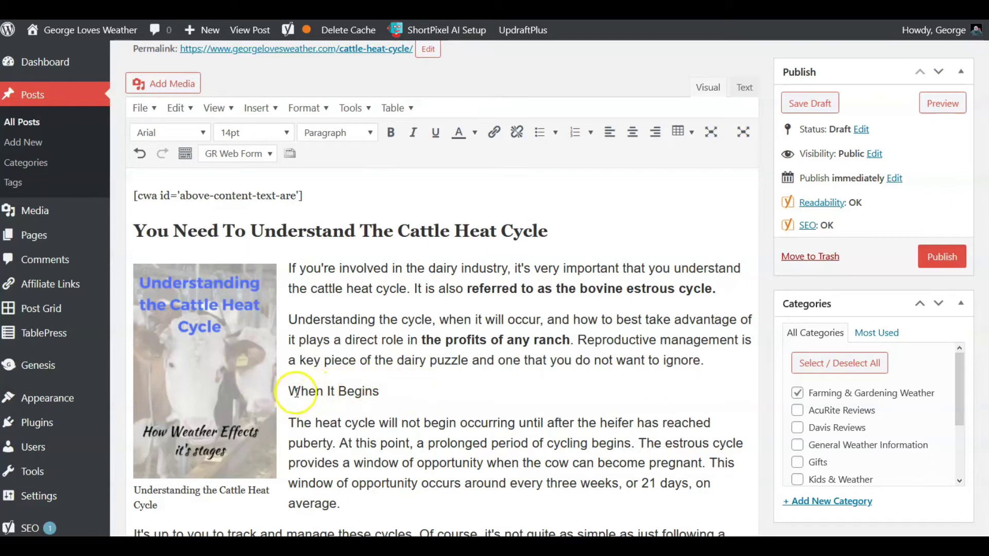
Step: Bold the line "When It Begins" and start a new paragraph at "The estrous cycle provides"
{"action": "left_click_drag", "start_coordinate": [313, 385], "coordinate": [453, 393]}
{"action": "key", "text": "ctrl+b"}
{"action": "left_click", "coordinate": [433, 391]}
{"action": "scroll", "coordinate": [407, 379], "scroll_direction": "down", "scroll_amount": 3}
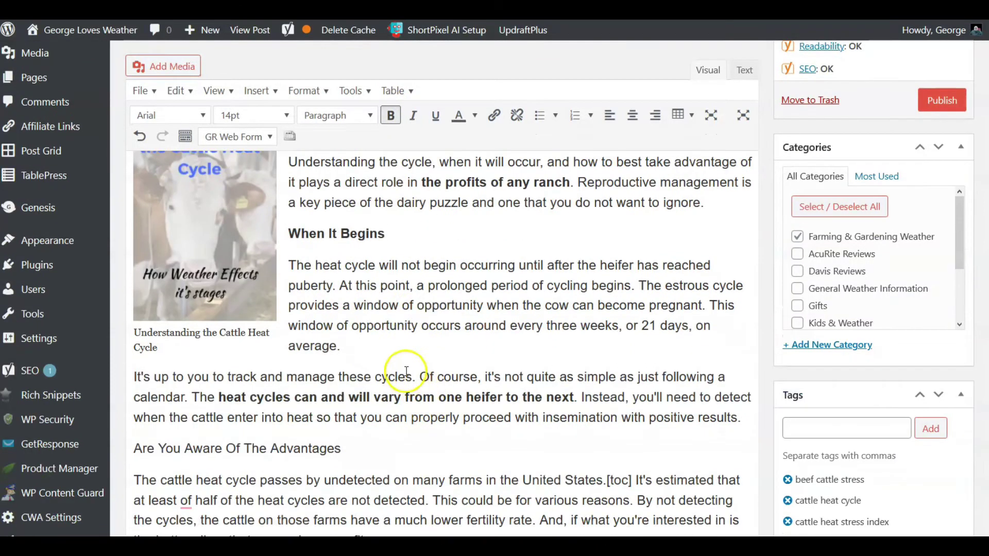
{"action": "left_click", "coordinate": [638, 287]}
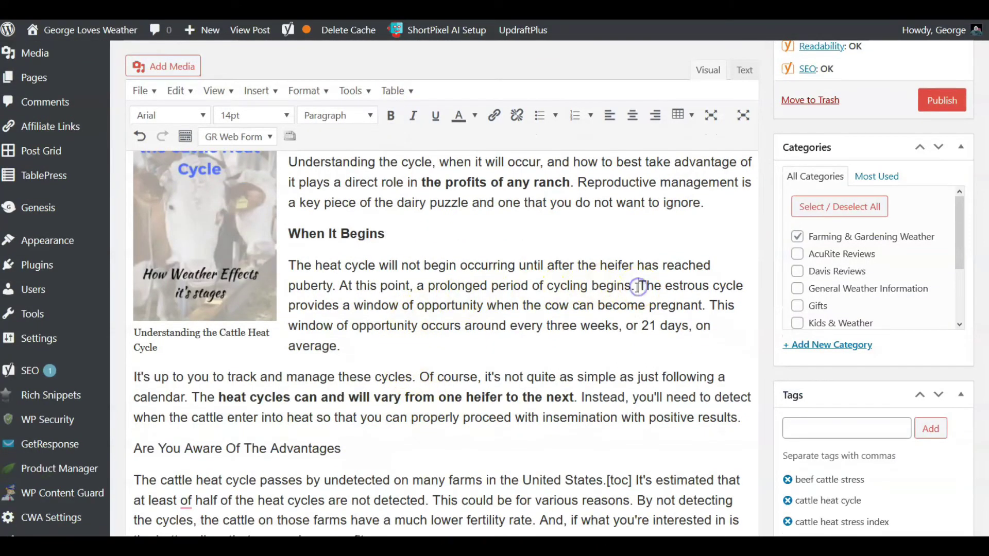
{"action": "key", "text": "Return"}
Step: Bold the line "Are You Aware Of The Advantages" and start a new paragraph at "This could be for various reasons"
{"action": "scroll", "coordinate": [592, 310], "scroll_direction": "down", "scroll_amount": 2}
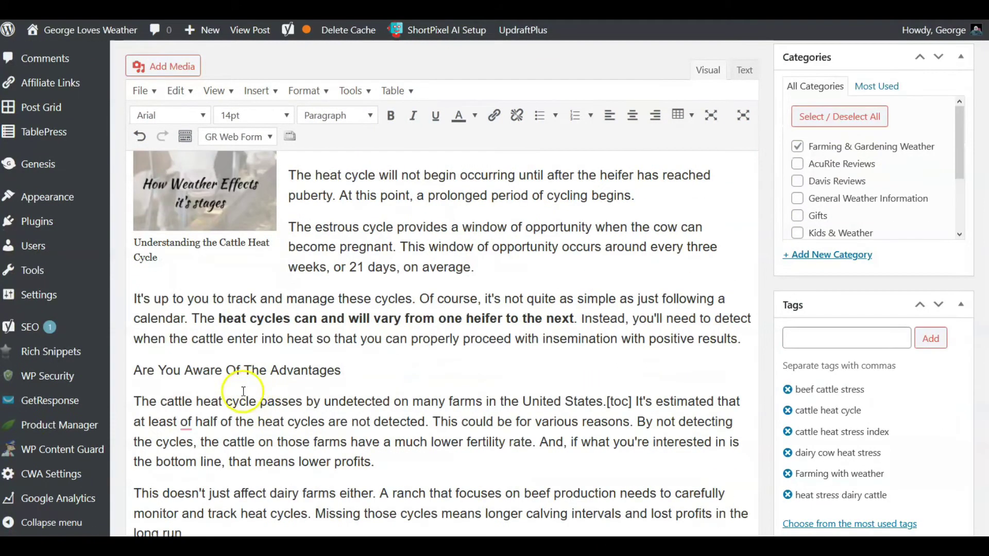
{"action": "left_click_drag", "start_coordinate": [144, 372], "coordinate": [342, 370]}
{"action": "scroll", "coordinate": [355, 366], "scroll_direction": "down", "scroll_amount": 2}
{"action": "key", "text": "ctrl+b"}
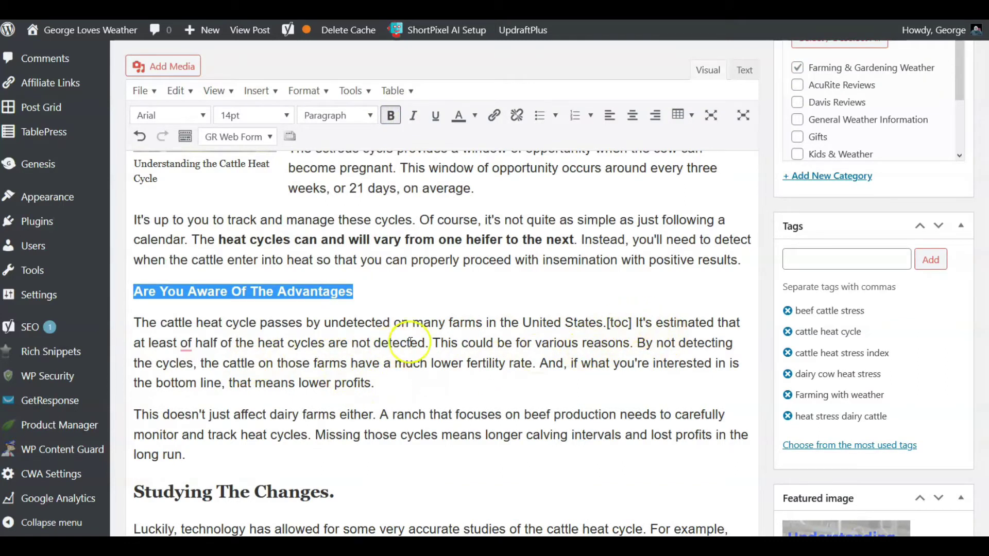
{"action": "left_click", "coordinate": [434, 343]}
{"action": "key", "text": "Return"}
Step: Bold "attle heat cycle passes by undetected", "doesn't just affect dairy farms either." and "means longer calving intervals" in the paragraphs above "Studying The Changes."
{"action": "scroll", "coordinate": [419, 376], "scroll_direction": "down", "scroll_amount": 2}
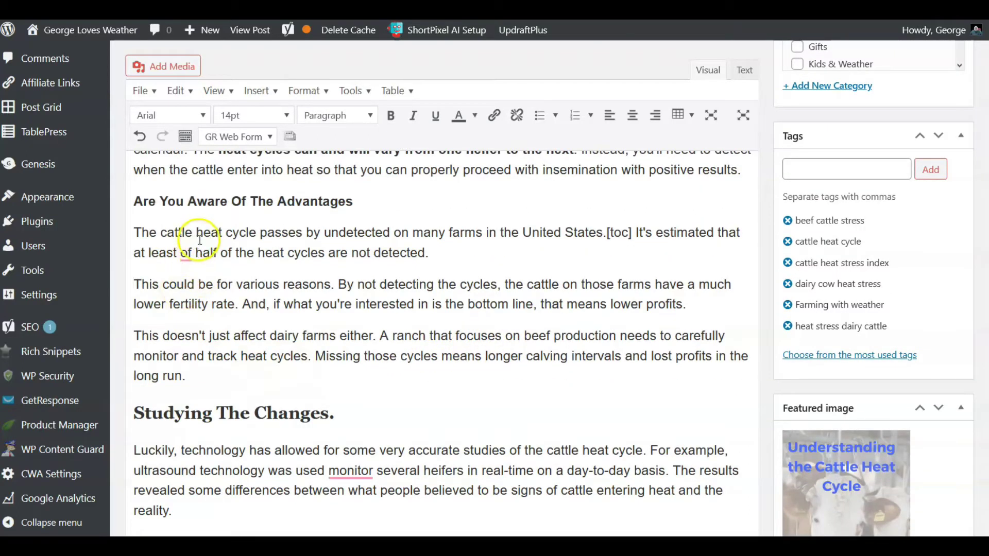
{"action": "left_click_drag", "start_coordinate": [165, 232], "coordinate": [392, 235]}
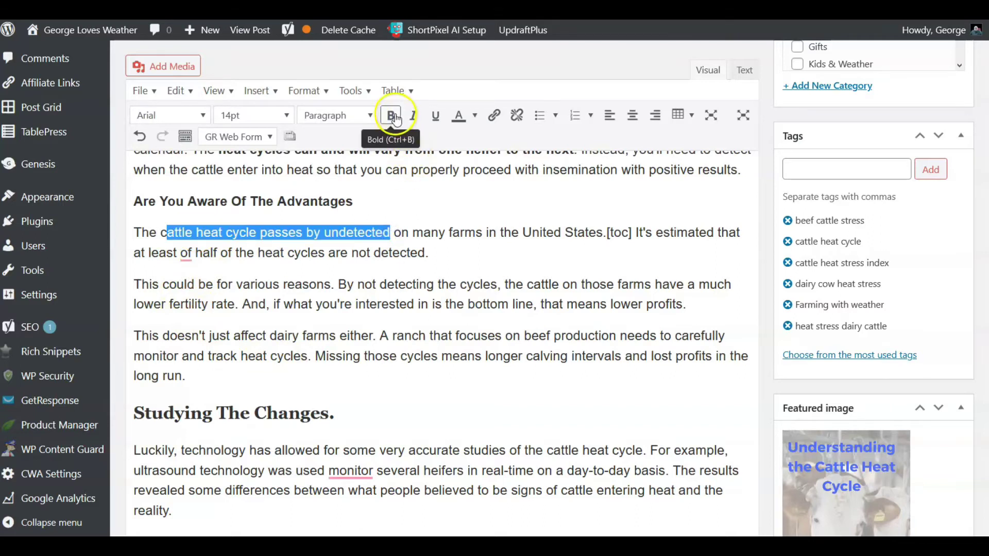
{"action": "left_click", "coordinate": [391, 115]}
{"action": "left_click", "coordinate": [390, 115]}
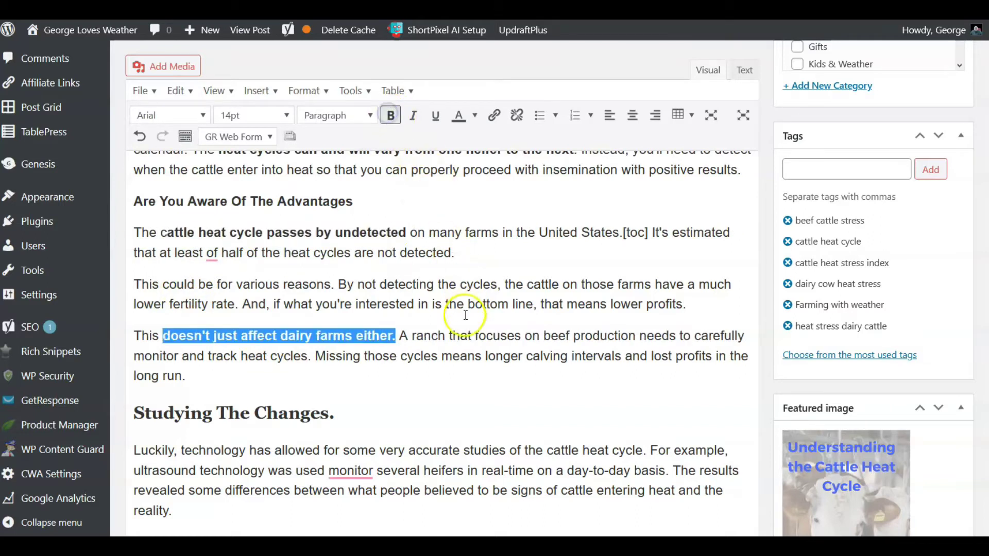
{"action": "left_click_drag", "start_coordinate": [442, 356], "coordinate": [621, 356]}
{"action": "left_click", "coordinate": [390, 117]}
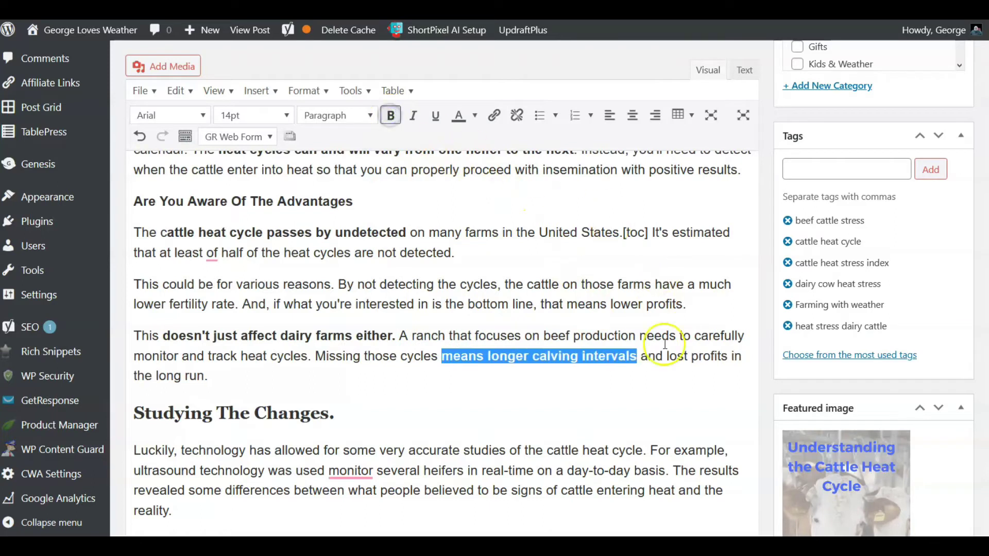
{"action": "left_click", "coordinate": [692, 388]}
Step: Save the edited cattle heat cycle post as a draft
{"action": "scroll", "coordinate": [701, 330], "scroll_direction": "up", "scroll_amount": 5}
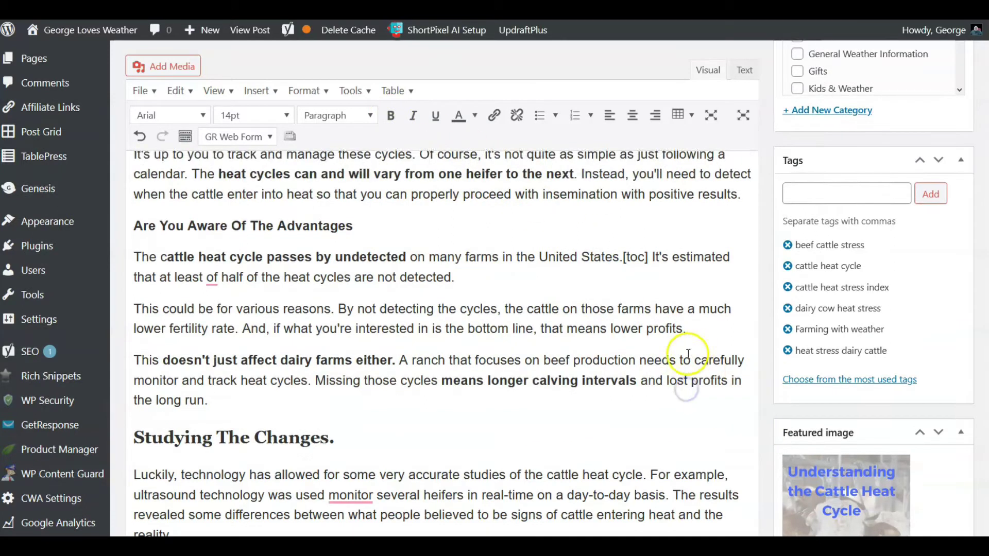
{"action": "scroll", "coordinate": [772, 247], "scroll_direction": "up", "scroll_amount": 2}
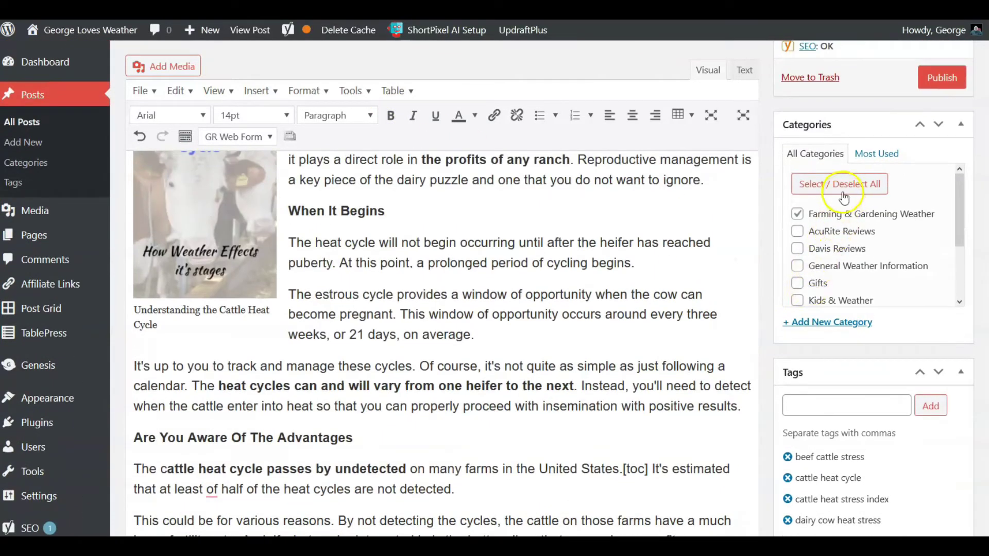
{"action": "scroll", "coordinate": [844, 206], "scroll_direction": "up", "scroll_amount": 2}
{"action": "scroll", "coordinate": [846, 215], "scroll_direction": "up", "scroll_amount": 3}
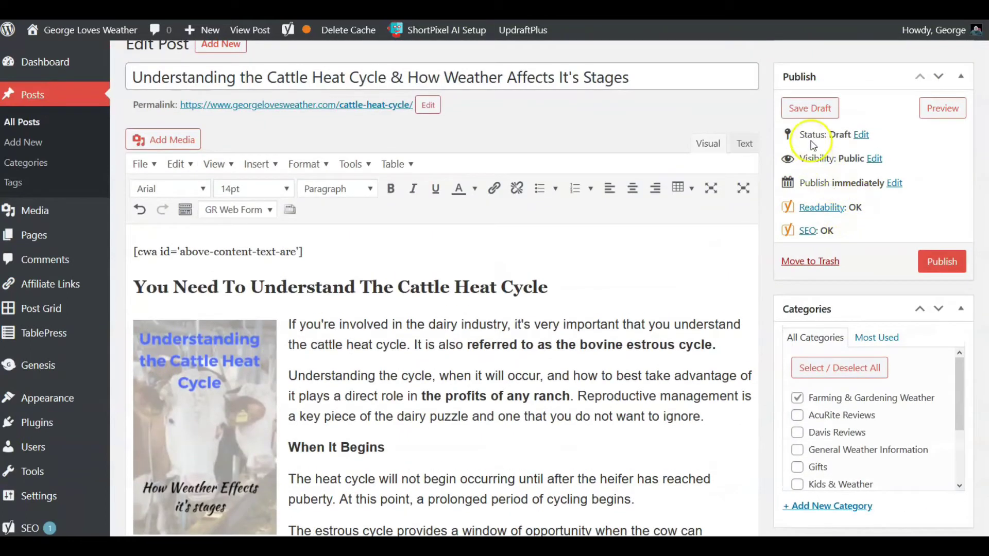
{"action": "left_click", "coordinate": [804, 111]}
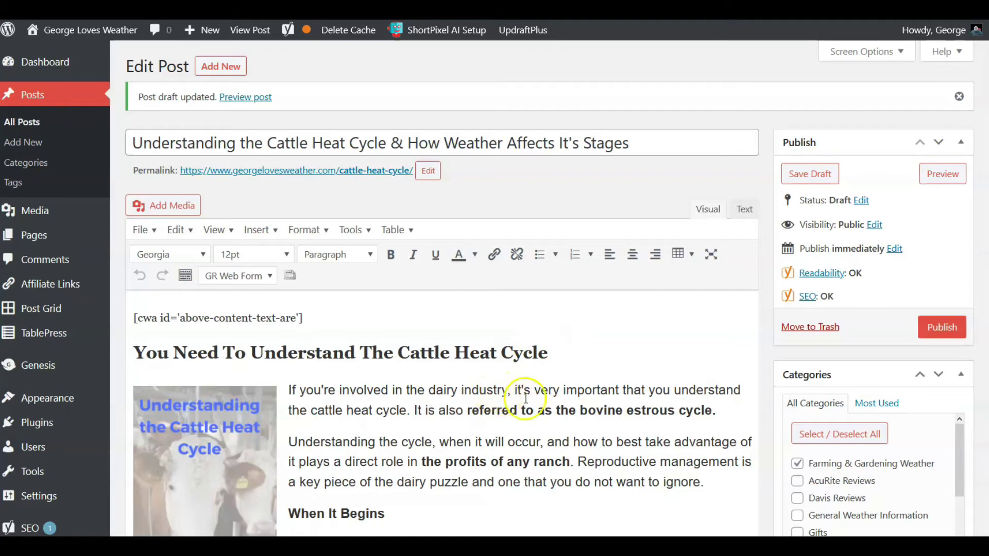
Step: Open the draft's preview in a separate browser tab and examine the edited headings, paragraphs and bold phrases
{"action": "scroll", "coordinate": [526, 399], "scroll_direction": "down", "scroll_amount": 2}
{"action": "scroll", "coordinate": [715, 388], "scroll_direction": "down", "scroll_amount": 1}
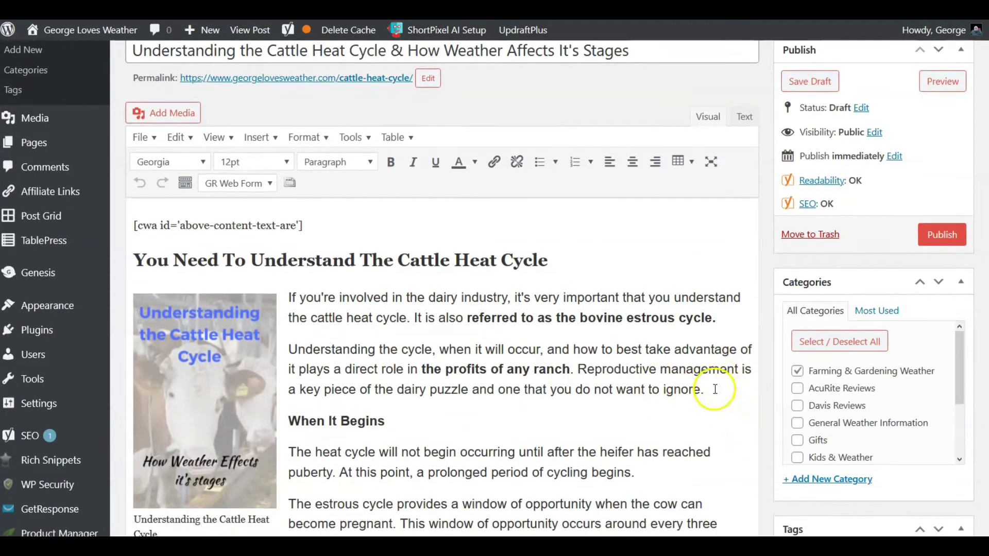
{"action": "scroll", "coordinate": [664, 399], "scroll_direction": "up", "scroll_amount": 3}
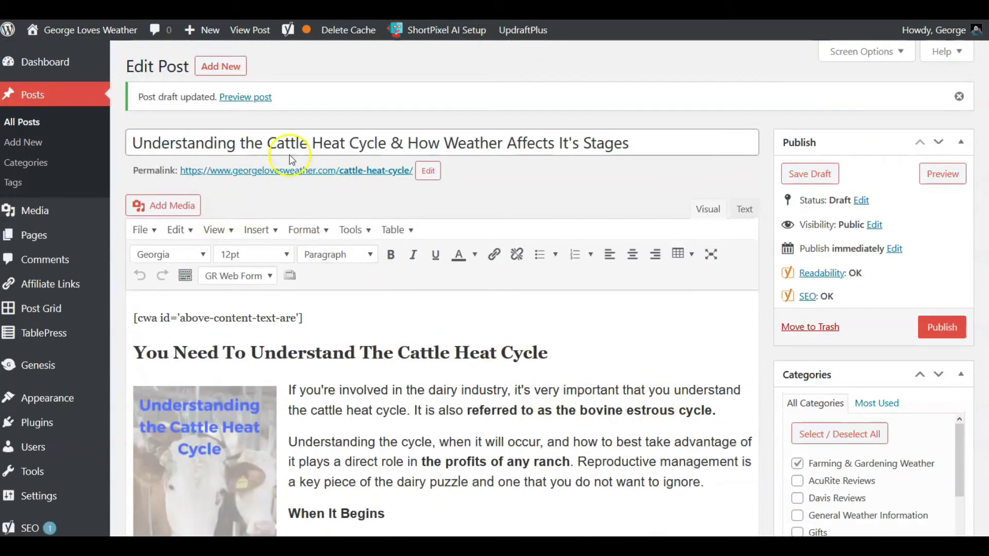
{"action": "right_click", "coordinate": [251, 96]}
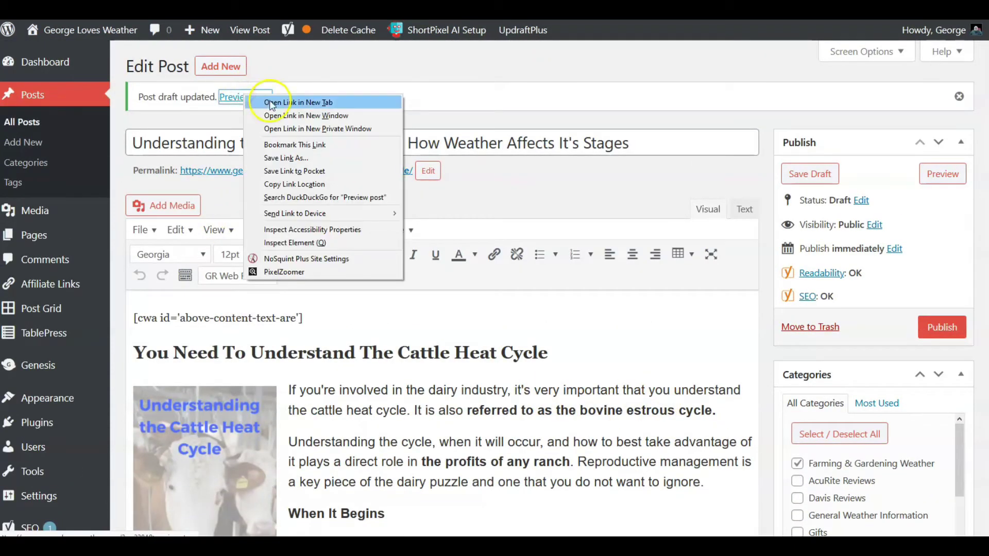
{"action": "left_click", "coordinate": [289, 101]}
{"action": "key", "text": "ctrl+Tab"}
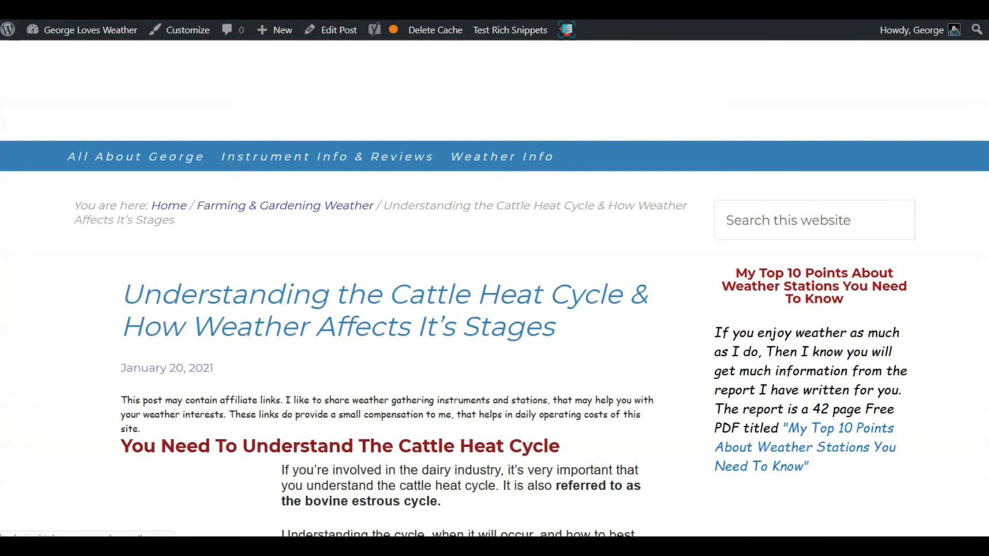
{"action": "scroll", "coordinate": [620, 194], "scroll_direction": "down", "scroll_amount": 8}
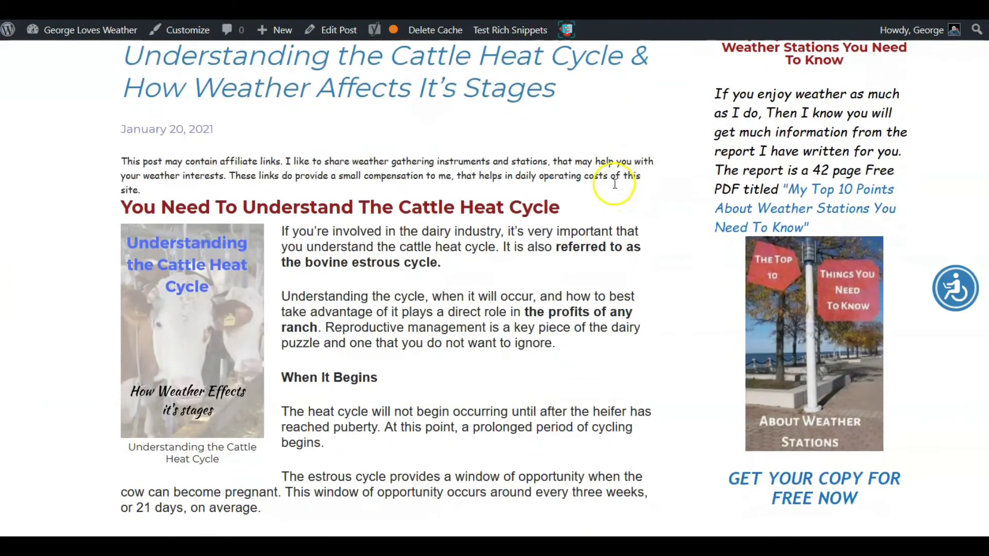
{"action": "scroll", "coordinate": [611, 177], "scroll_direction": "down", "scroll_amount": 6}
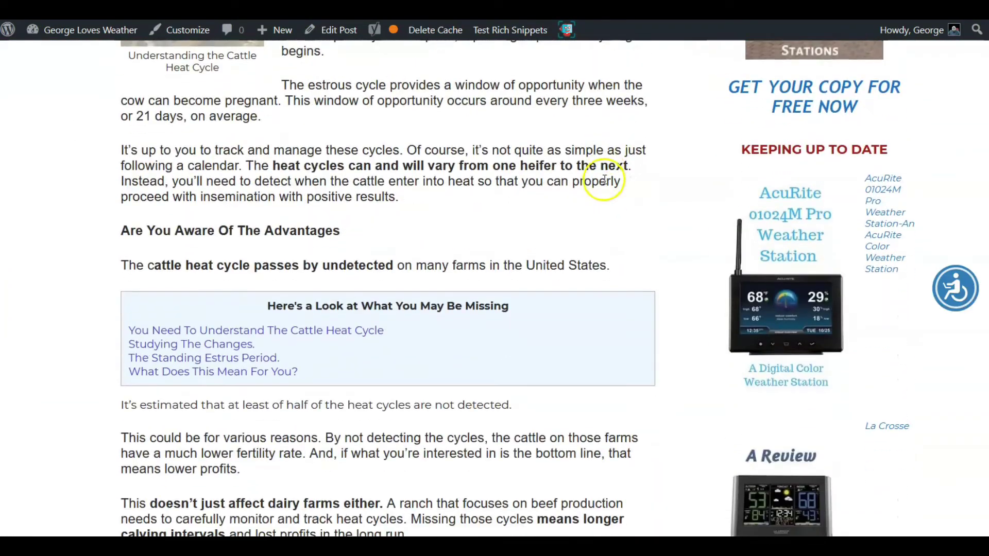
Step: Recheck the draft preview's bold phrases and contents box around "When It Begins" and "Are You Aware Of The Advantages"
{"action": "scroll", "coordinate": [316, 376], "scroll_direction": "up", "scroll_amount": 3}
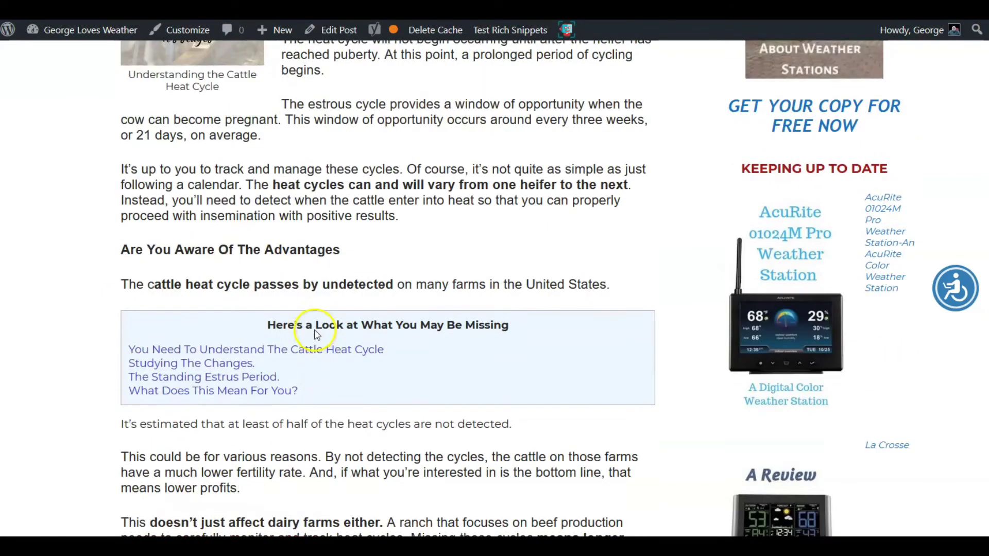
{"action": "scroll", "coordinate": [320, 113], "scroll_direction": "up", "scroll_amount": 2}
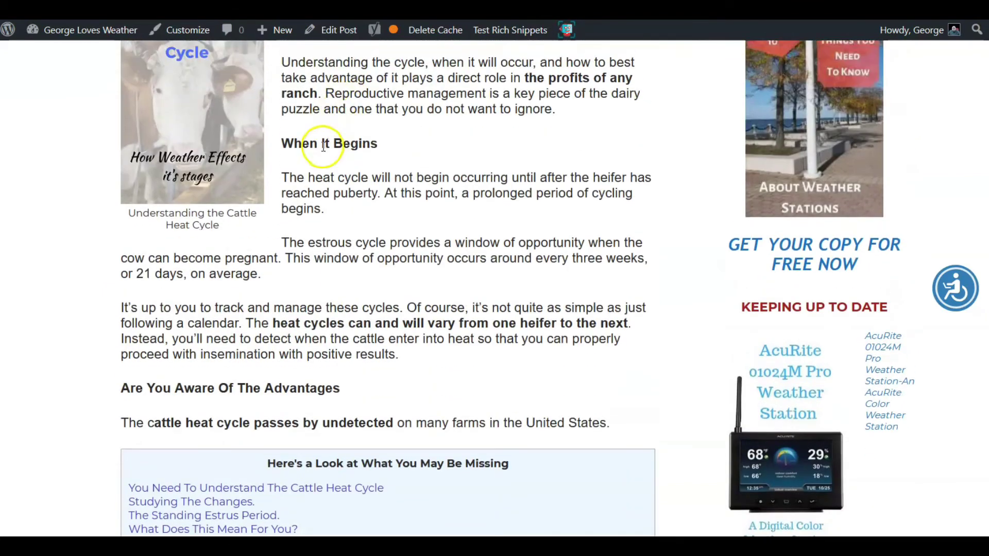
{"action": "scroll", "coordinate": [351, 247], "scroll_direction": "down", "scroll_amount": 3}
{"action": "scroll", "coordinate": [361, 270], "scroll_direction": "down", "scroll_amount": 2}
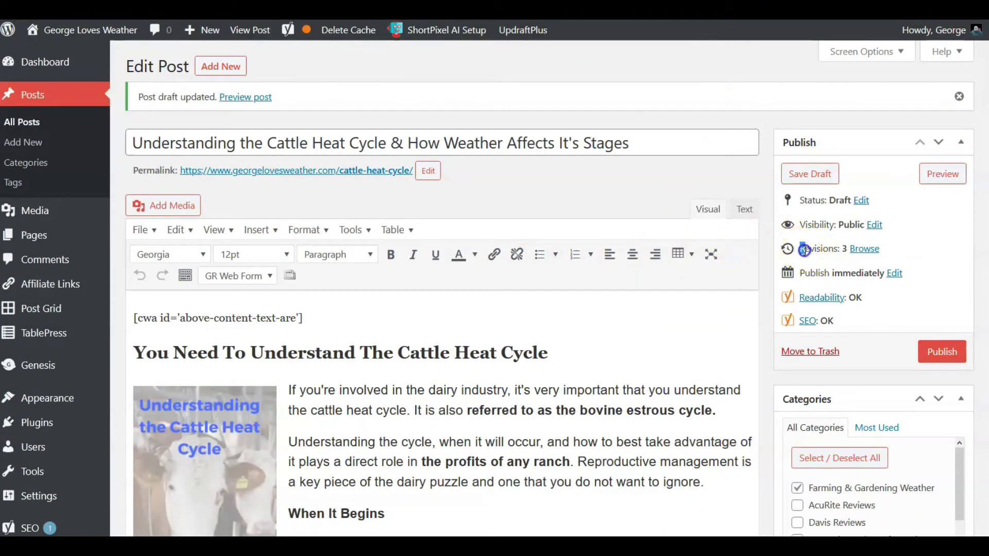
Step: Open the cattle heat cycle draft's revision comparison and look over the title and opening content of the current revision
{"action": "left_click_drag", "start_coordinate": [804, 249], "coordinate": [881, 255]}
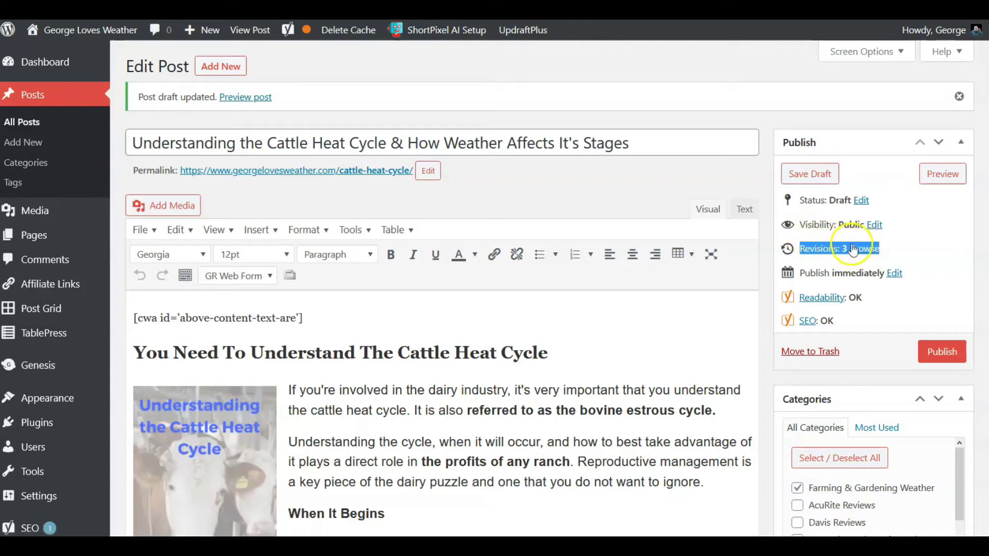
{"action": "left_click", "coordinate": [898, 247]}
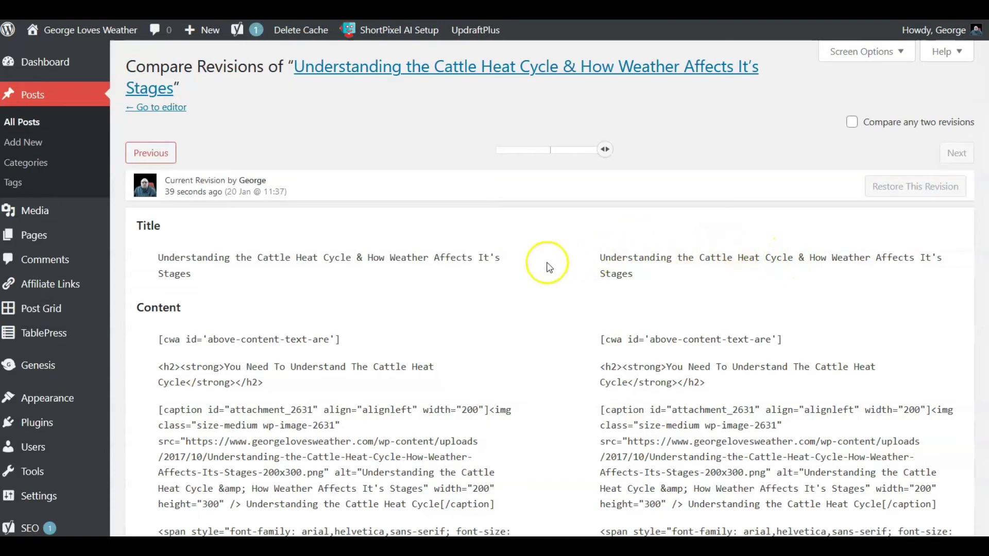
{"action": "scroll", "coordinate": [545, 260], "scroll_direction": "down", "scroll_amount": 3}
{"action": "scroll", "coordinate": [541, 235], "scroll_direction": "down", "scroll_amount": 2}
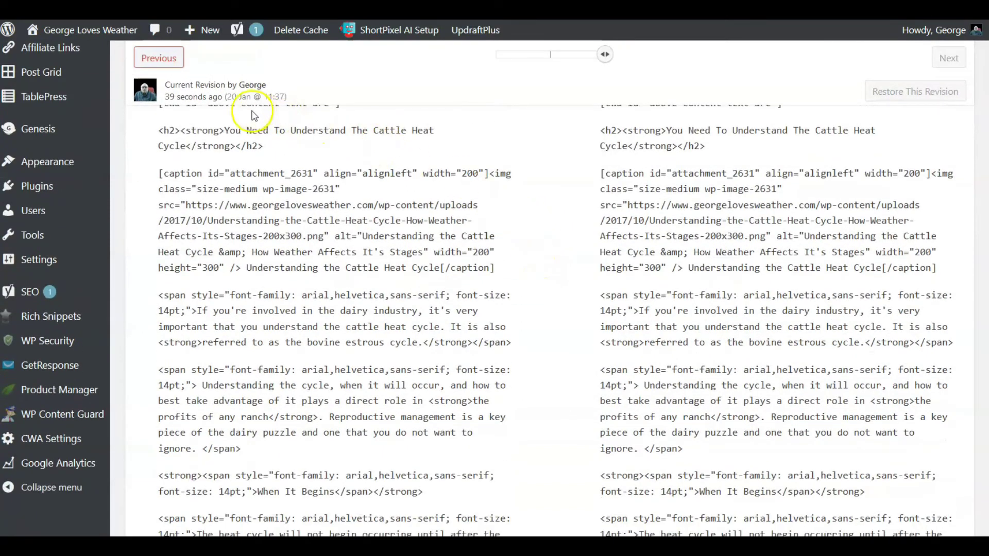
{"action": "scroll", "coordinate": [232, 99], "scroll_direction": "up", "scroll_amount": 3}
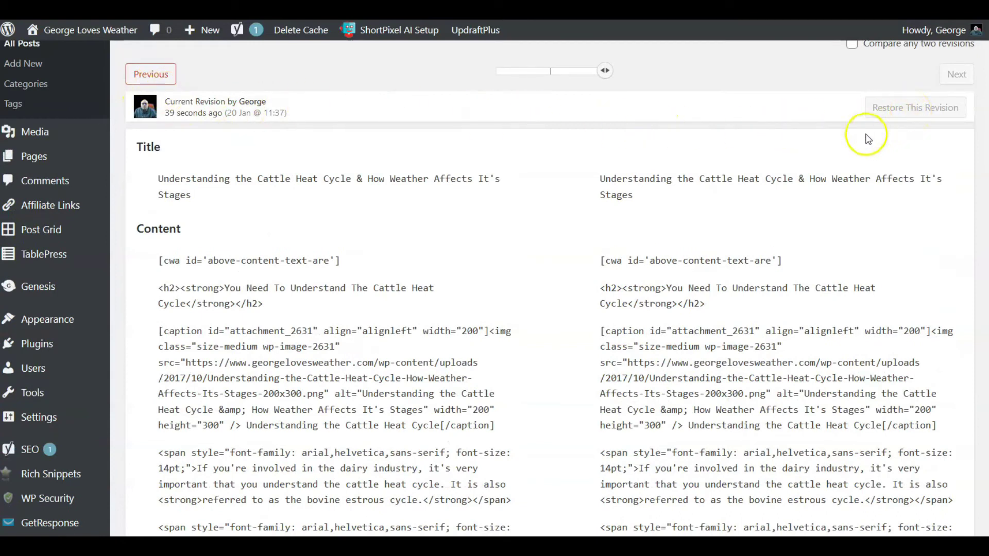
Step: Examine the highlighted differences in the current revision, from "Studying The Changes." through "What Does This Mean For You?"
{"action": "scroll", "coordinate": [658, 219], "scroll_direction": "down", "scroll_amount": 8}
{"action": "scroll", "coordinate": [613, 238], "scroll_direction": "down", "scroll_amount": 10}
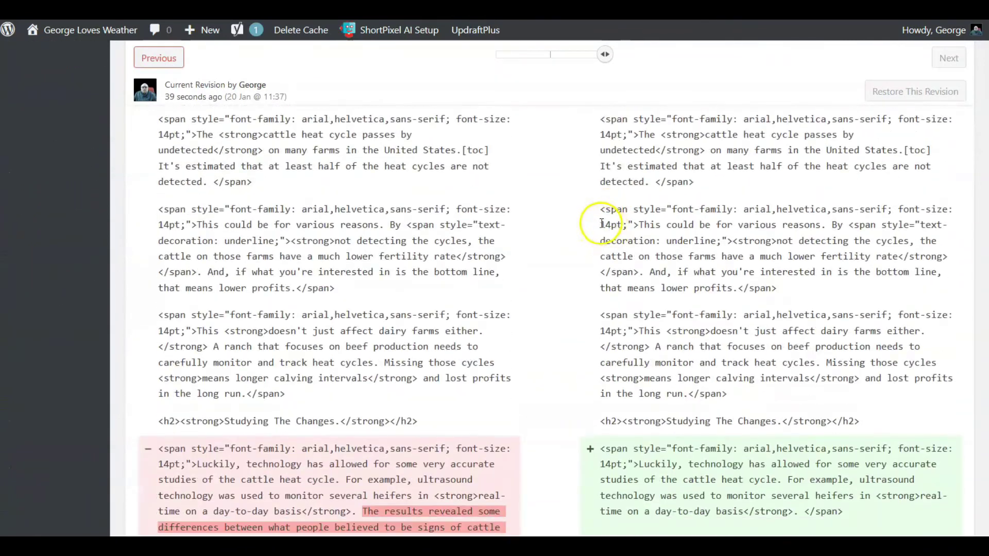
{"action": "scroll", "coordinate": [604, 224], "scroll_direction": "down", "scroll_amount": 3}
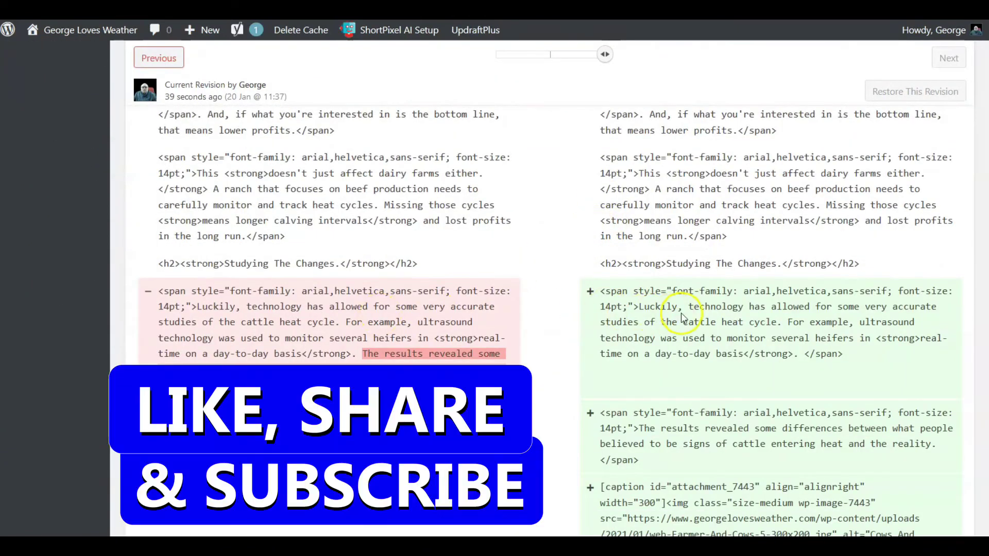
{"action": "scroll", "coordinate": [682, 318], "scroll_direction": "down", "scroll_amount": 5}
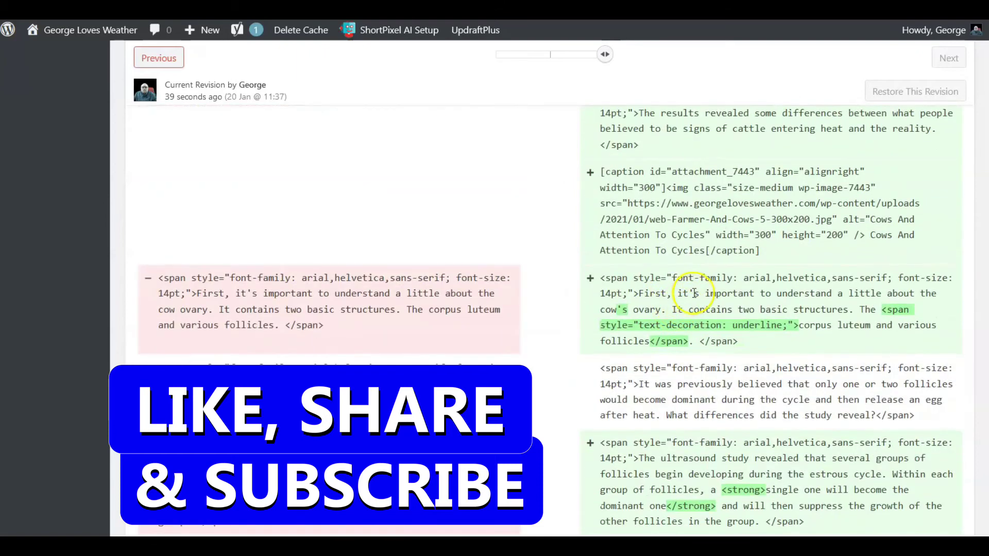
{"action": "scroll", "coordinate": [704, 248], "scroll_direction": "down", "scroll_amount": 8}
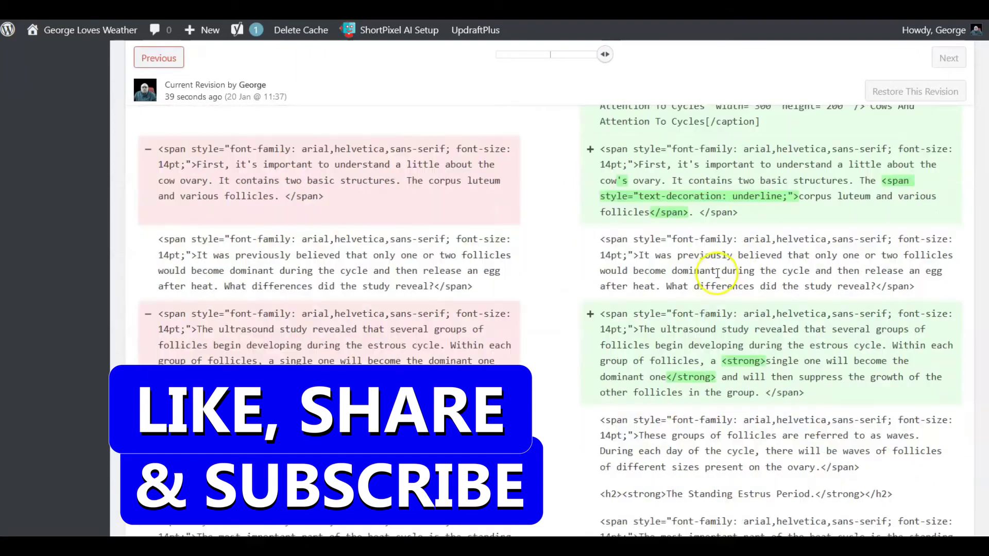
{"action": "scroll", "coordinate": [724, 282], "scroll_direction": "down", "scroll_amount": 13}
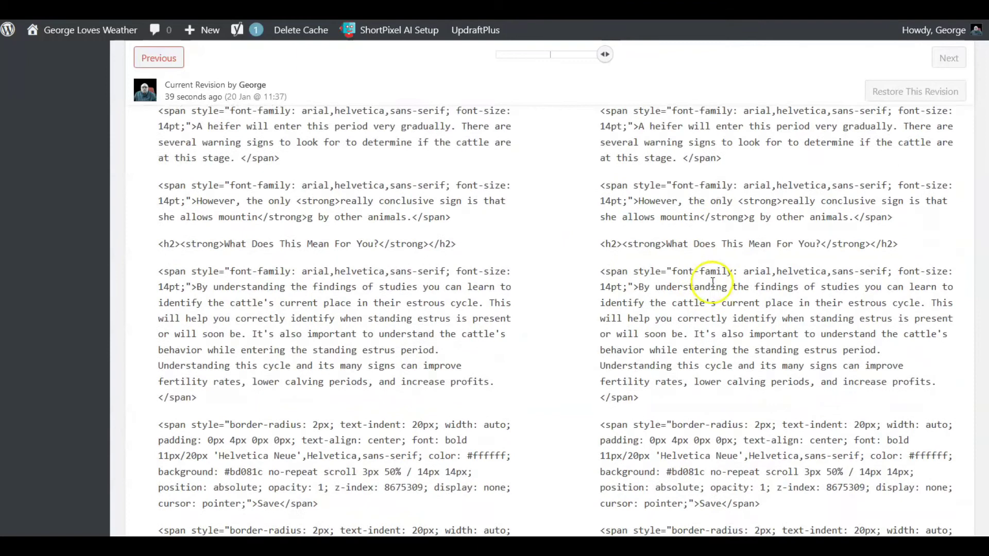
{"action": "scroll", "coordinate": [685, 308], "scroll_direction": "down", "scroll_amount": 2}
{"action": "scroll", "coordinate": [563, 232], "scroll_direction": "up", "scroll_amount": 19}
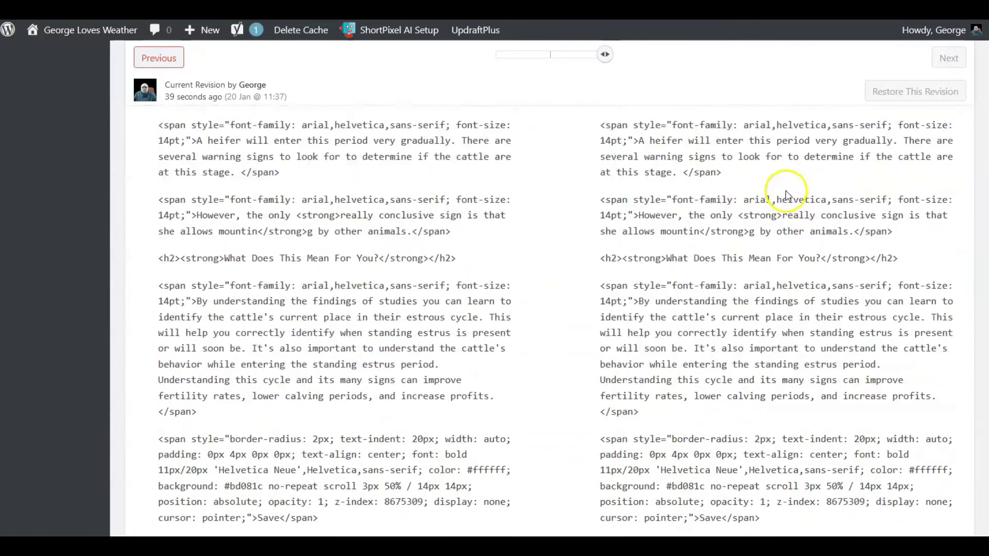
{"action": "scroll", "coordinate": [897, 84], "scroll_direction": "up", "scroll_amount": 3}
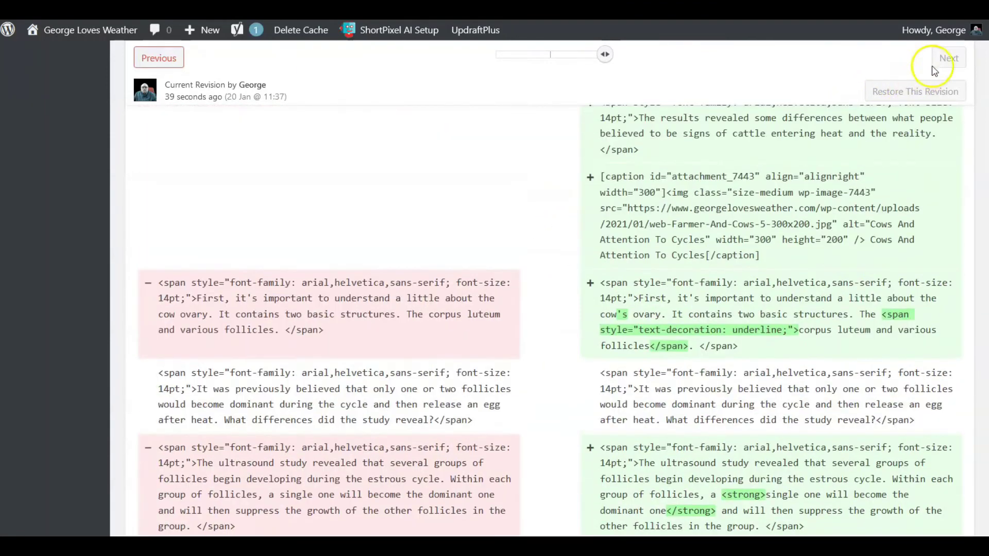
Step: Step back through the 20 Jan @ 11:27 and 11:21 revisions, comparing the paragraphs around "Are You Aware Of The Advantages"
{"action": "left_click", "coordinate": [159, 60]}
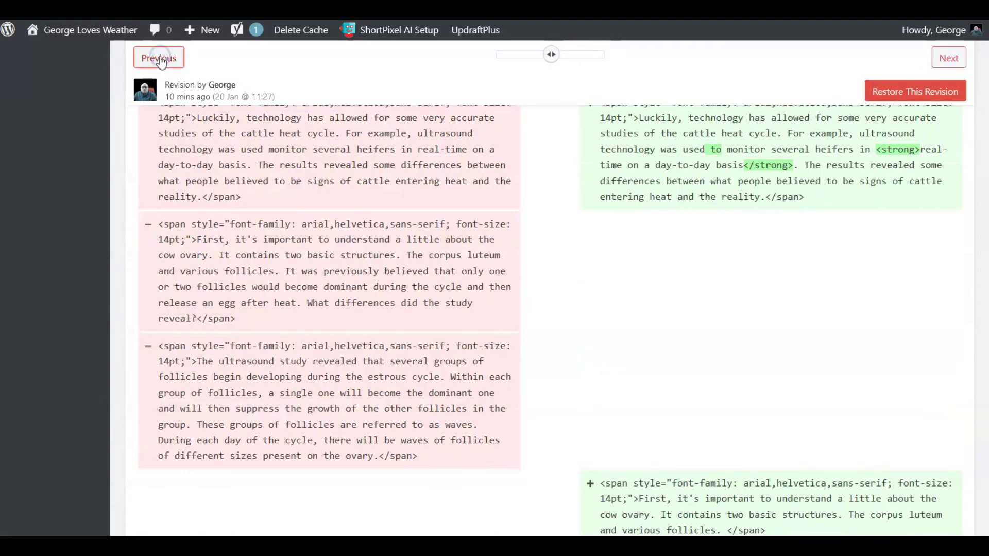
{"action": "scroll", "coordinate": [349, 147], "scroll_direction": "up", "scroll_amount": 8}
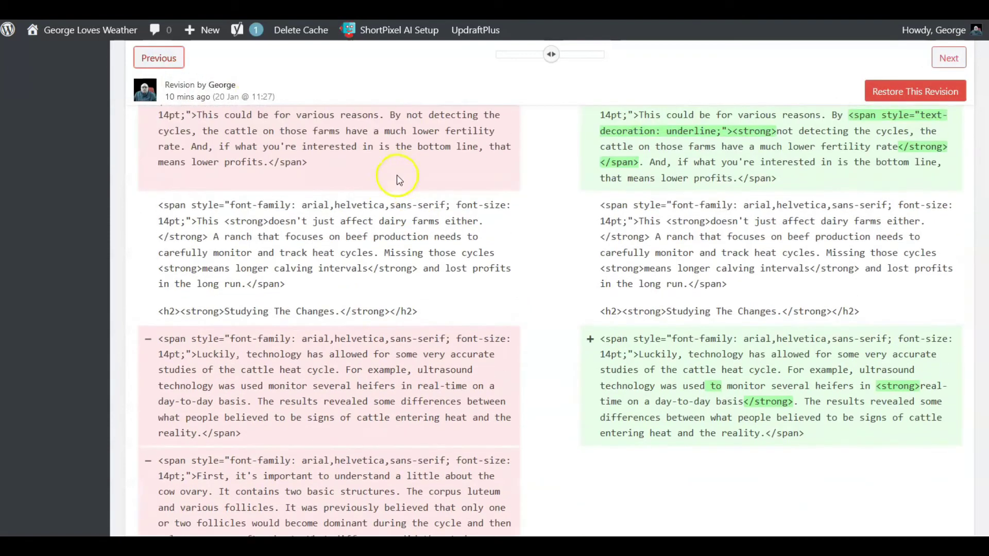
{"action": "scroll", "coordinate": [287, 150], "scroll_direction": "up", "scroll_amount": 2}
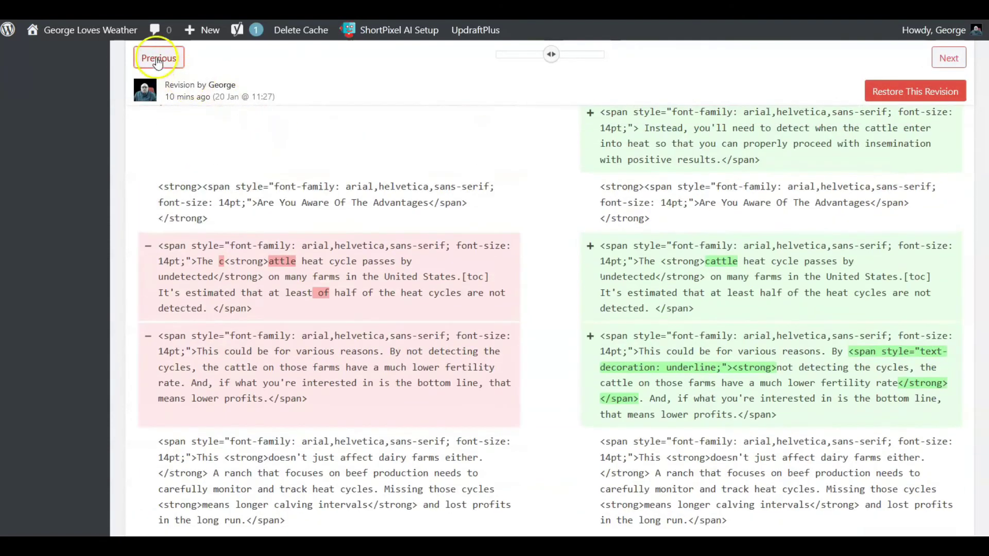
{"action": "left_click", "coordinate": [158, 60]}
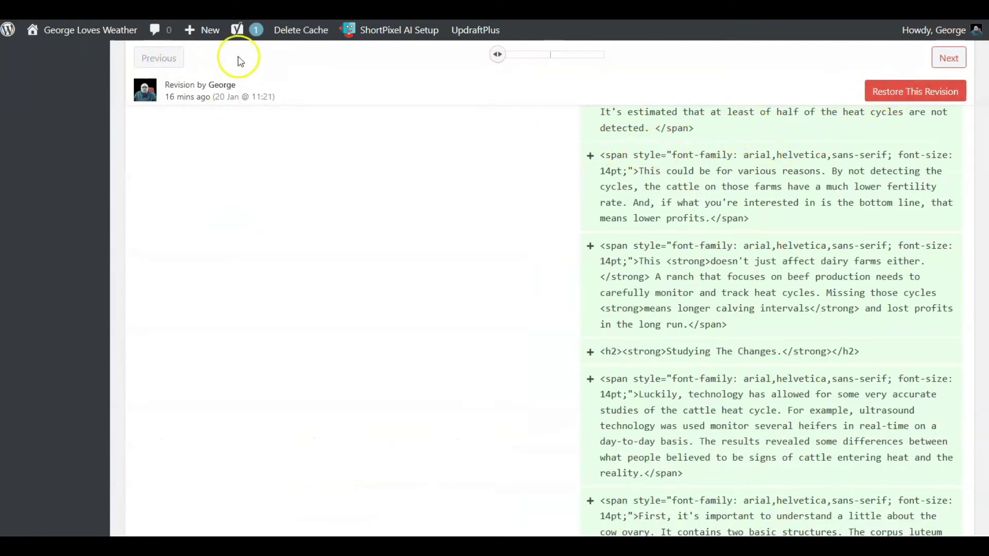
Step: Go forward to the 20 Jan @ 11:27 revision and examine its differences from "Are You Aware Of The Advantages" back up to the title
{"action": "left_click", "coordinate": [948, 57]}
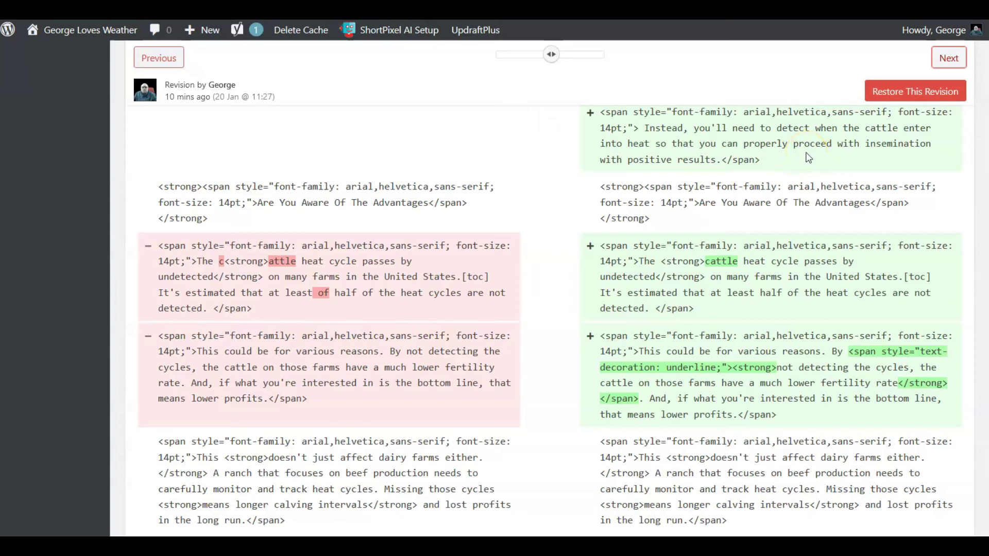
{"action": "scroll", "coordinate": [723, 208], "scroll_direction": "up", "scroll_amount": 3}
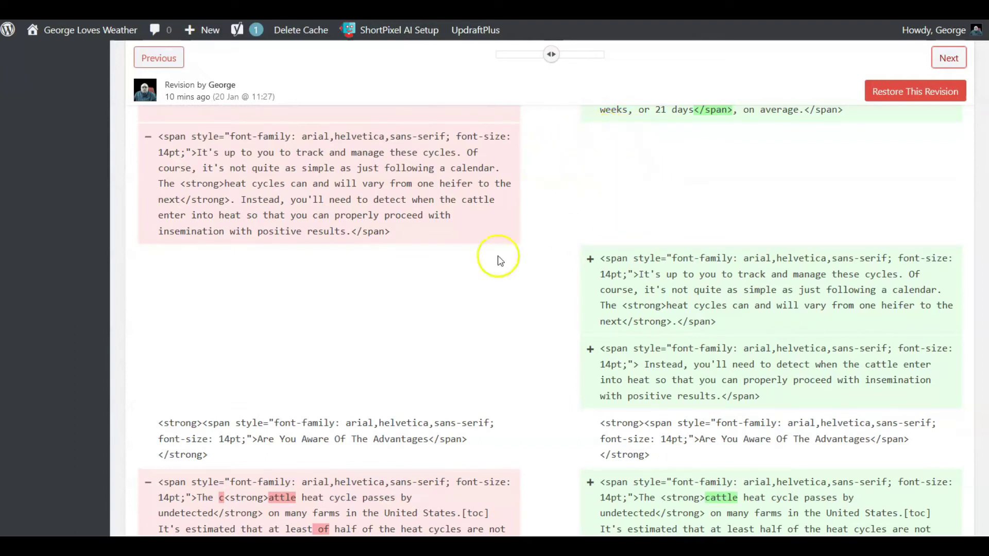
{"action": "scroll", "coordinate": [808, 133], "scroll_direction": "up", "scroll_amount": 15}
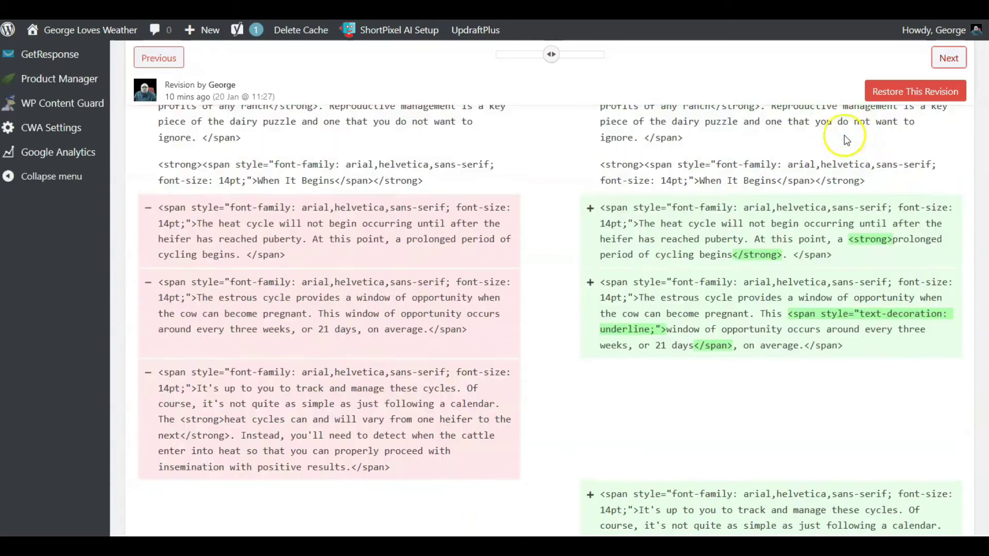
{"action": "scroll", "coordinate": [473, 149], "scroll_direction": "up", "scroll_amount": 2}
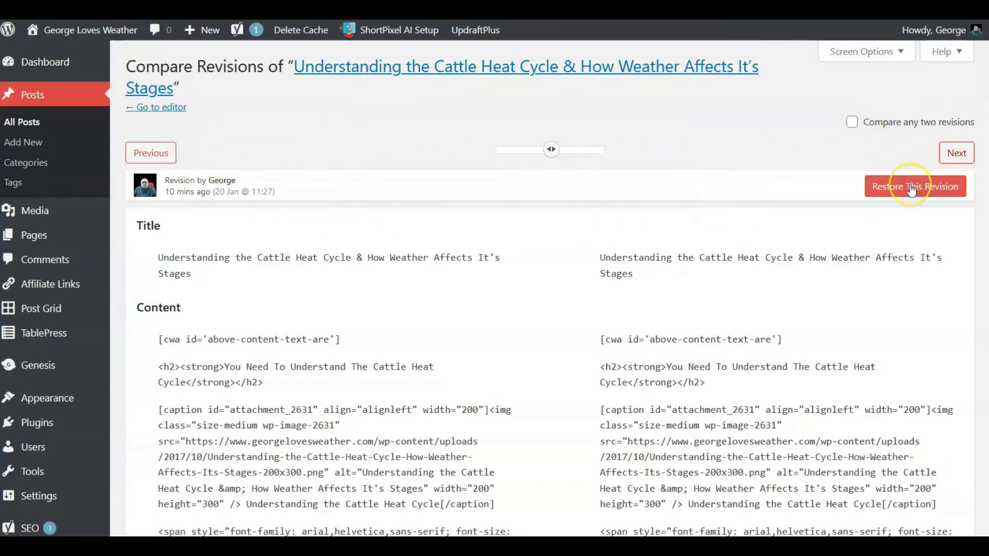
Step: Show the current revision again and return from the revision comparison to the post editor
{"action": "left_click", "coordinate": [956, 153]}
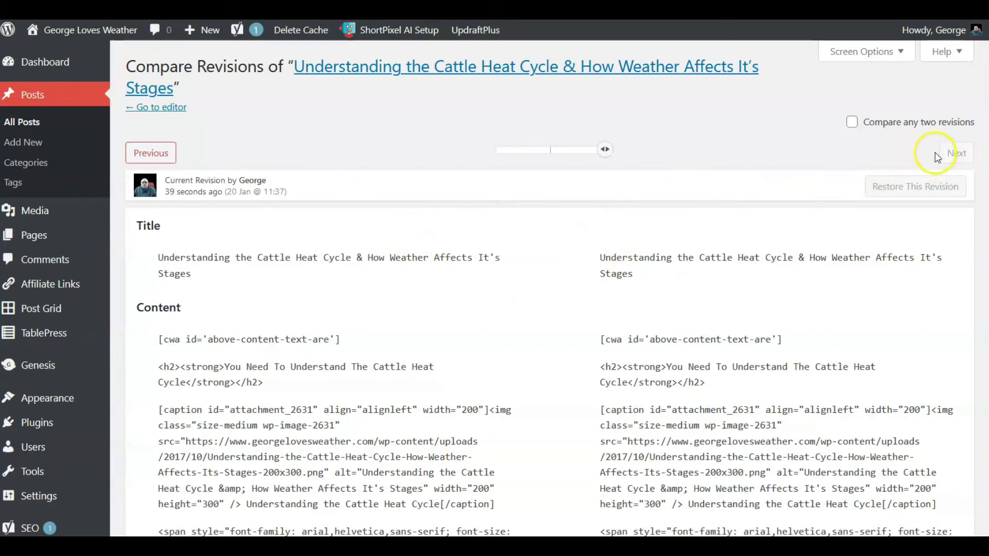
{"action": "left_click", "coordinate": [168, 109]}
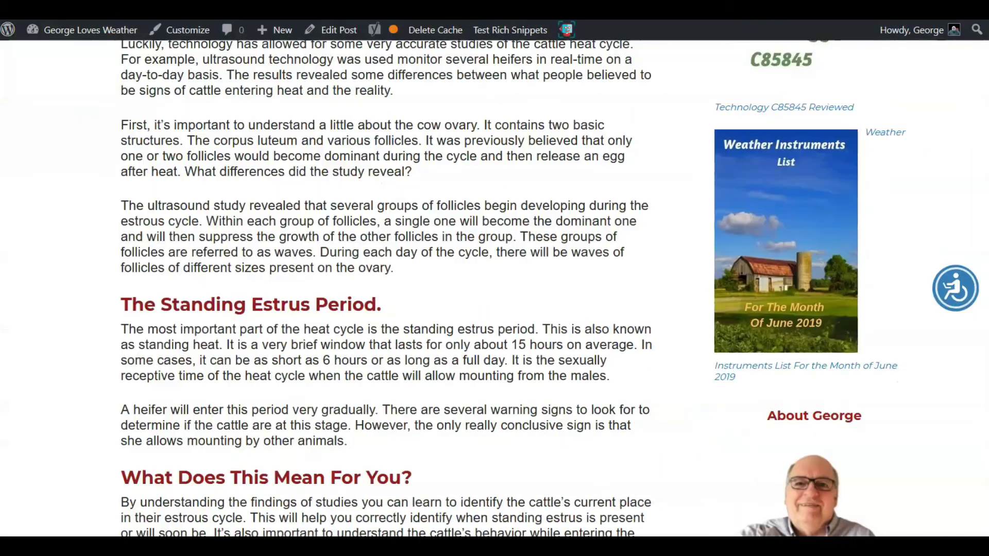
Step: Review the previewed cattle heat cycle article, from its opening heading down to "What Does This Mean For You?" and back
{"action": "scroll", "coordinate": [631, 177], "scroll_direction": "up", "scroll_amount": 6}
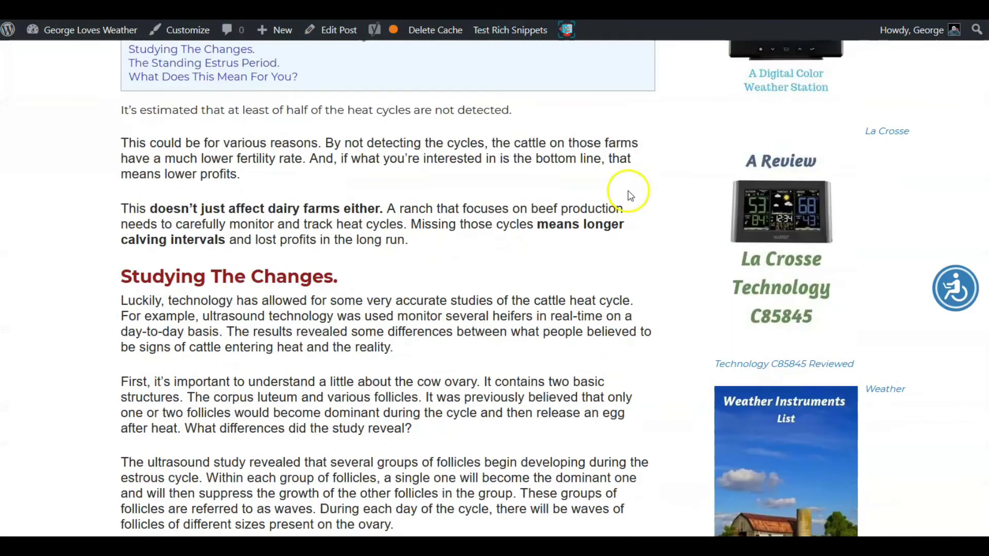
{"action": "scroll", "coordinate": [631, 202], "scroll_direction": "up", "scroll_amount": 12}
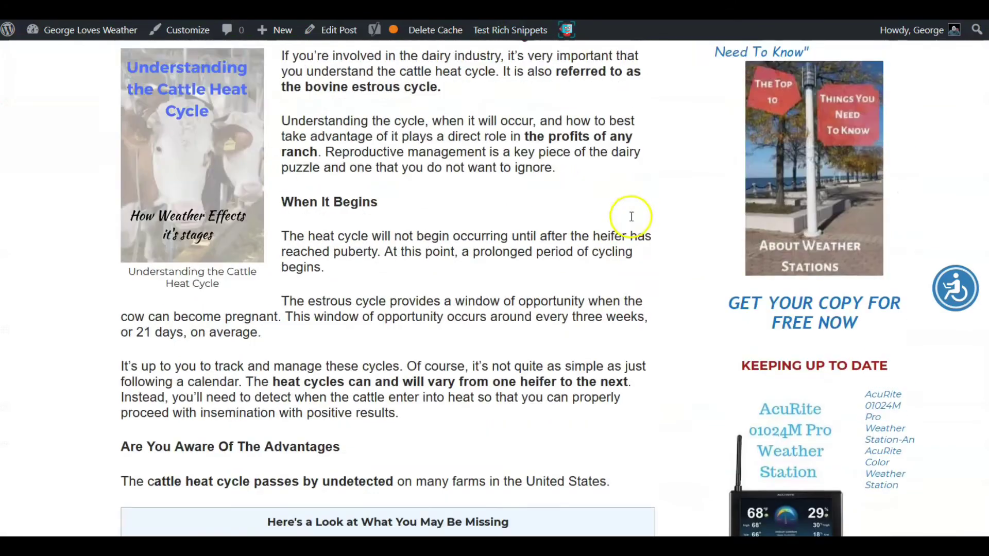
{"action": "scroll", "coordinate": [634, 220], "scroll_direction": "down", "scroll_amount": 5}
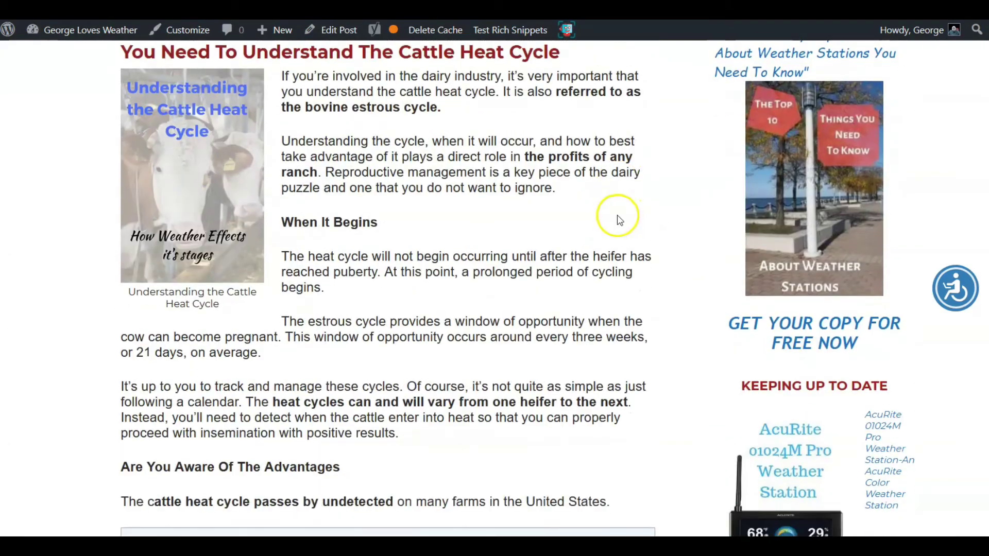
{"action": "scroll", "coordinate": [611, 219], "scroll_direction": "down", "scroll_amount": 7}
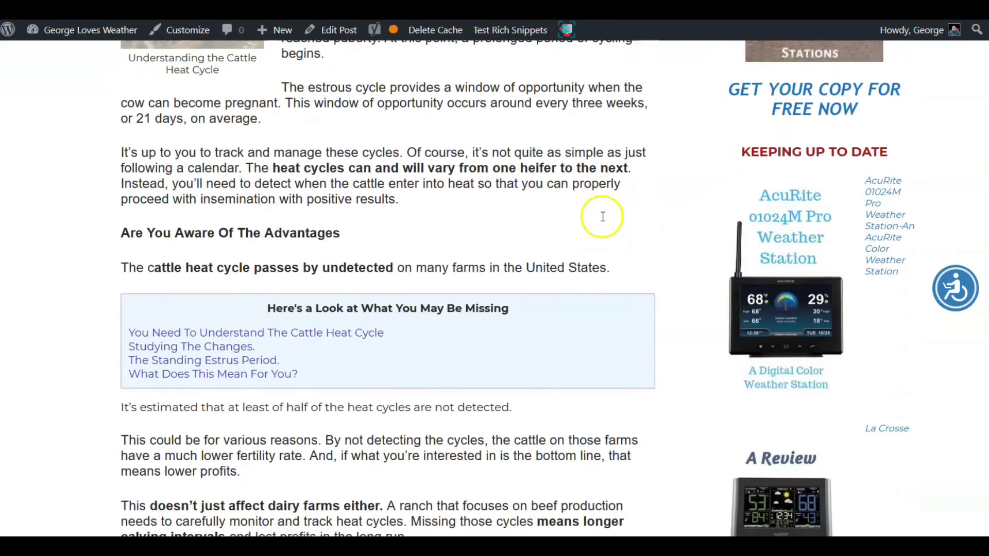
{"action": "scroll", "coordinate": [594, 219], "scroll_direction": "down", "scroll_amount": 6}
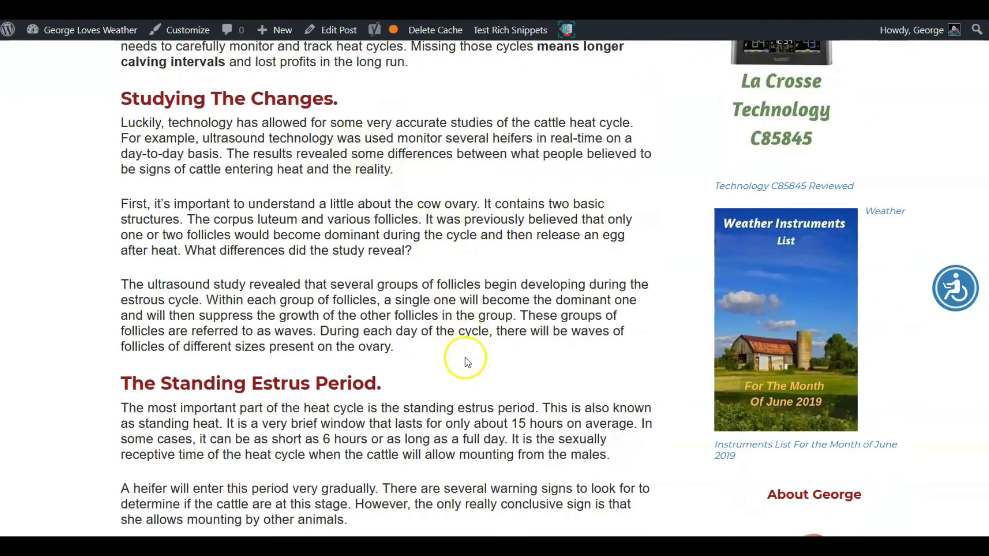
{"action": "scroll", "coordinate": [474, 348], "scroll_direction": "down", "scroll_amount": 3}
{"action": "scroll", "coordinate": [478, 345], "scroll_direction": "down", "scroll_amount": 3}
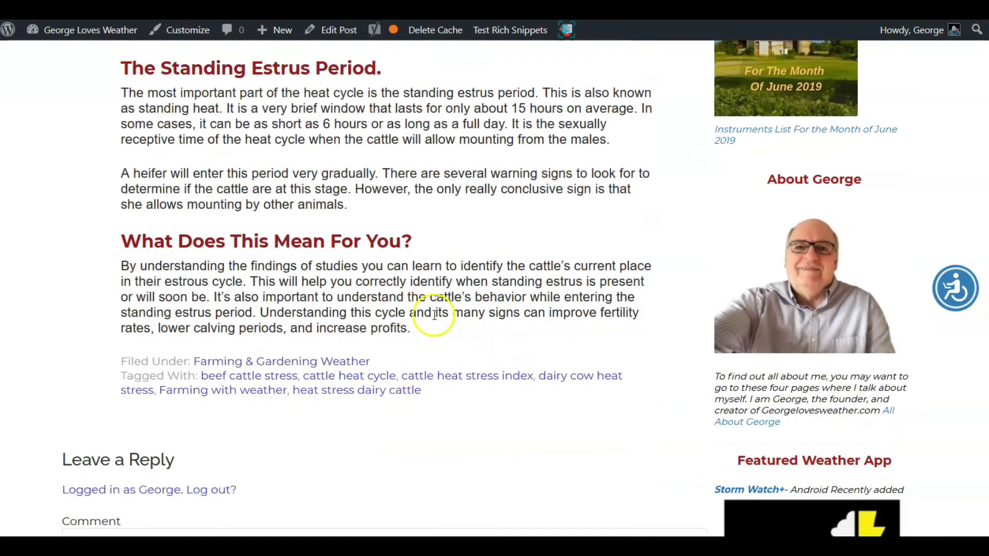
{"action": "scroll", "coordinate": [434, 316], "scroll_direction": "up", "scroll_amount": 8}
{"action": "scroll", "coordinate": [432, 314], "scroll_direction": "up", "scroll_amount": 12}
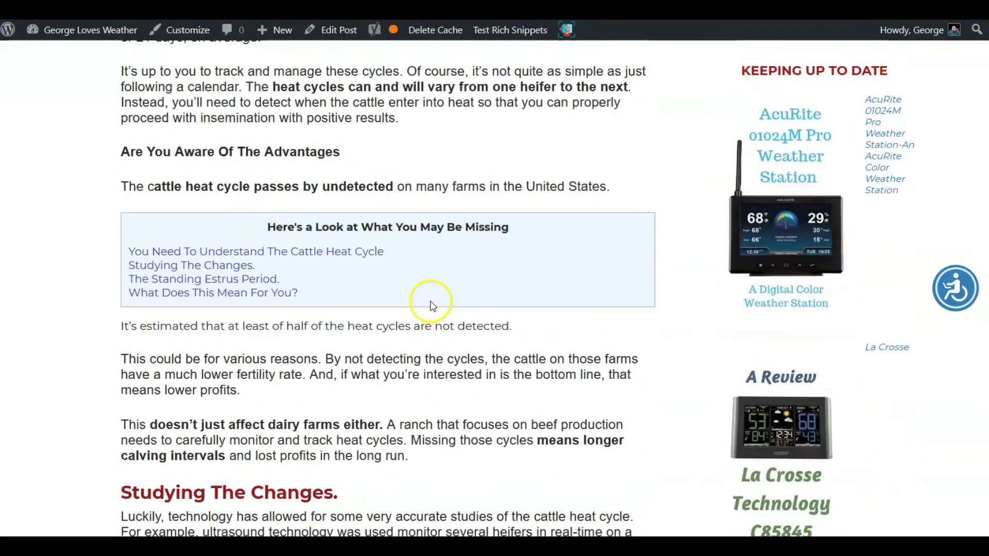
{"action": "scroll", "coordinate": [432, 295], "scroll_direction": "up", "scroll_amount": 2}
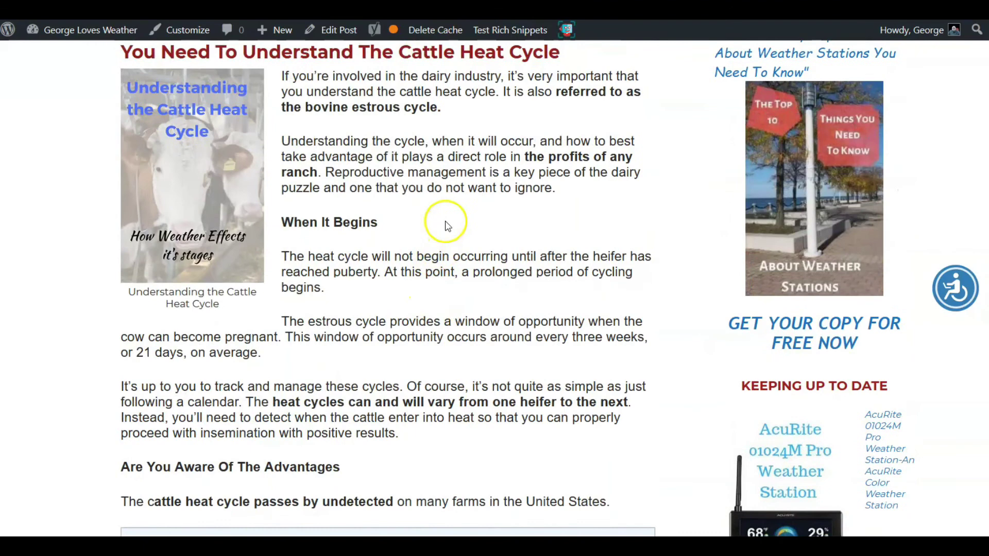
{"action": "scroll", "coordinate": [446, 221], "scroll_direction": "down", "scroll_amount": 6}
{"action": "scroll", "coordinate": [457, 317], "scroll_direction": "down", "scroll_amount": 1}
{"action": "scroll", "coordinate": [442, 309], "scroll_direction": "up", "scroll_amount": 5}
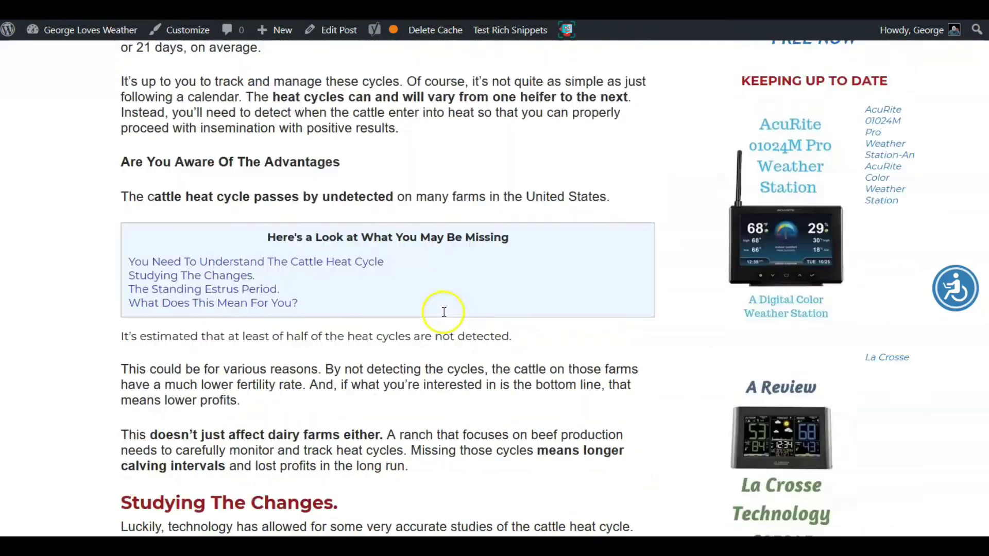
{"action": "scroll", "coordinate": [456, 210], "scroll_direction": "down", "scroll_amount": 1}
{"action": "scroll", "coordinate": [455, 211], "scroll_direction": "down", "scroll_amount": 3}
{"action": "scroll", "coordinate": [490, 168], "scroll_direction": "up", "scroll_amount": 4}
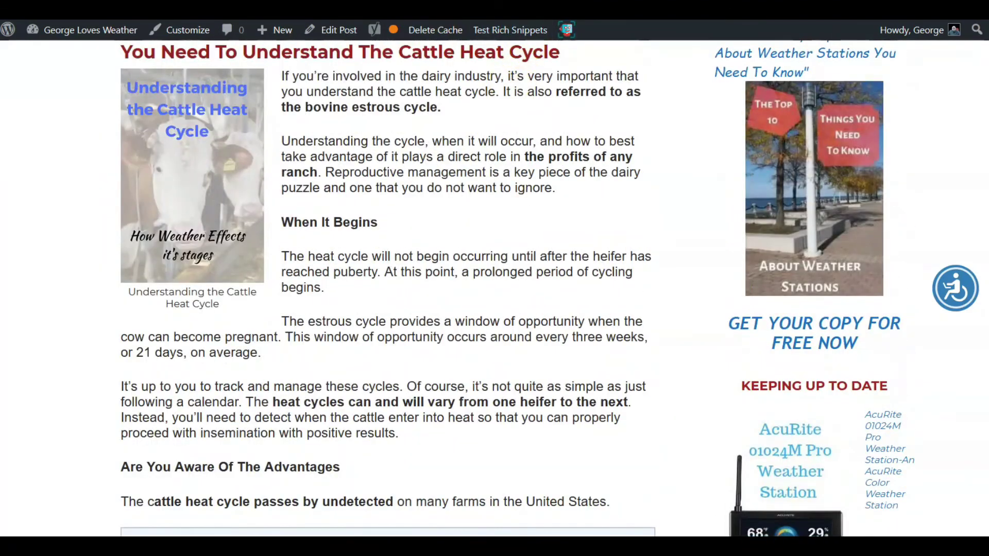
Step: Refresh the cattle heat cycle preview and review the bolded and underlined passages from the opening heading down to the post's tags
{"action": "right_click", "coordinate": [494, 19]}
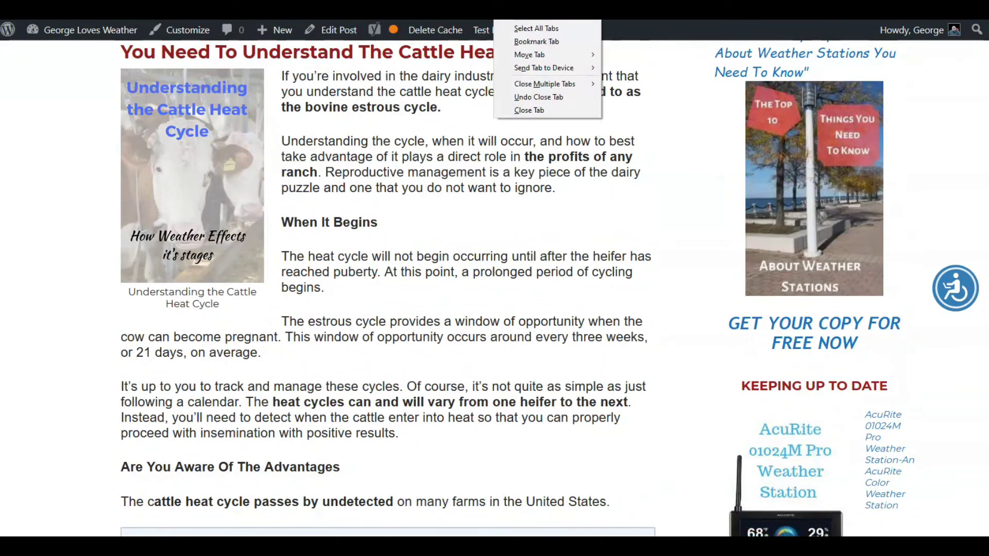
{"action": "key", "text": "Escape"}
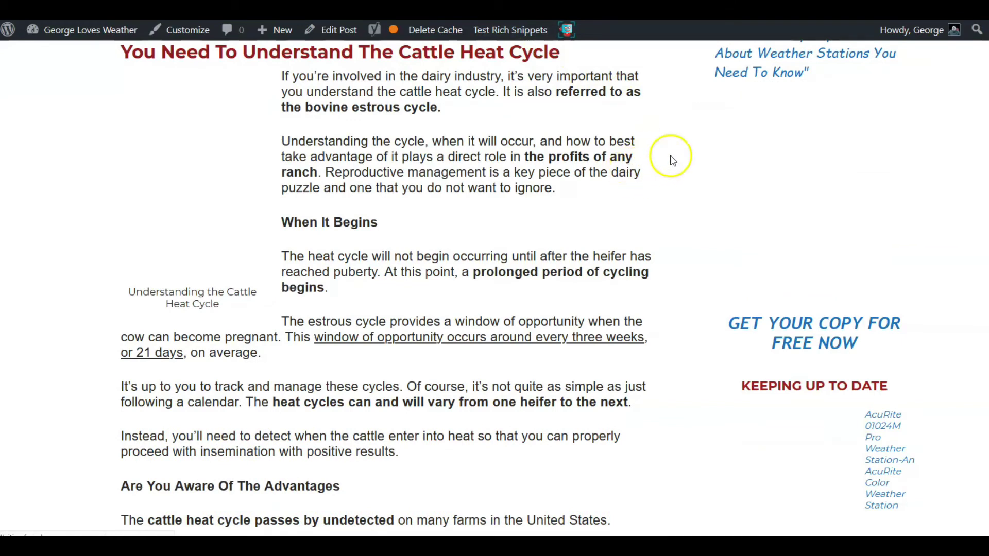
{"action": "scroll", "coordinate": [420, 247], "scroll_direction": "down", "scroll_amount": 2}
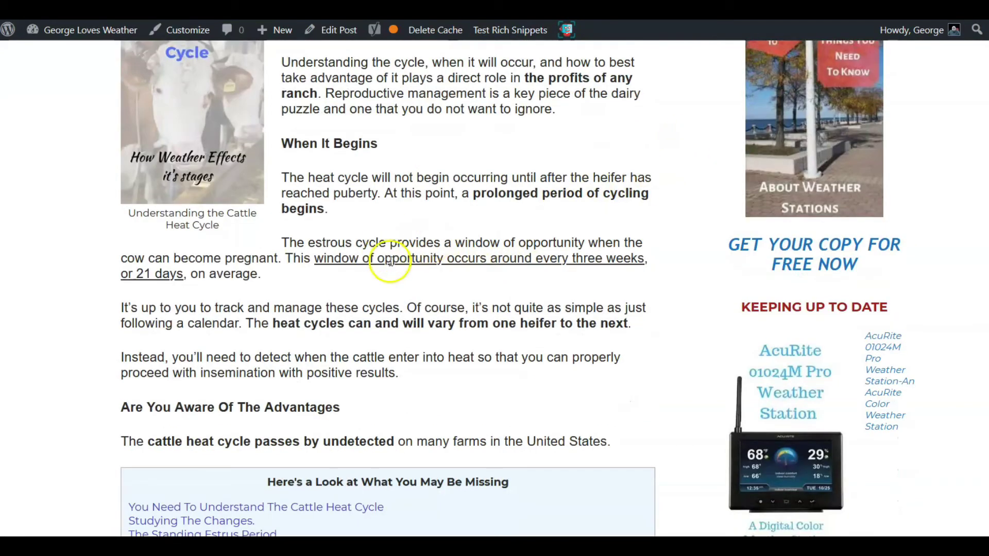
{"action": "scroll", "coordinate": [443, 258], "scroll_direction": "down", "scroll_amount": 3}
{"action": "scroll", "coordinate": [424, 265], "scroll_direction": "down", "scroll_amount": 5}
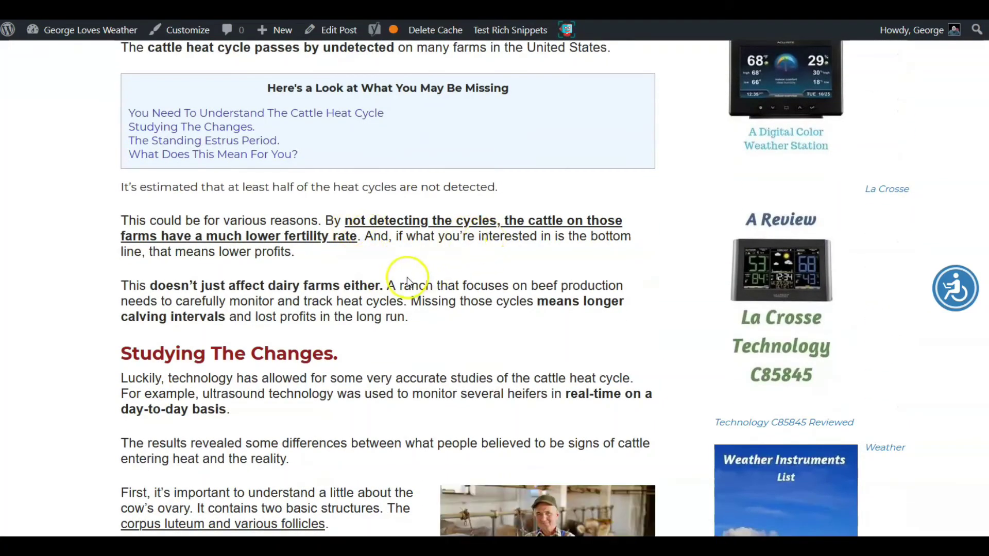
{"action": "scroll", "coordinate": [412, 266], "scroll_direction": "down", "scroll_amount": 3}
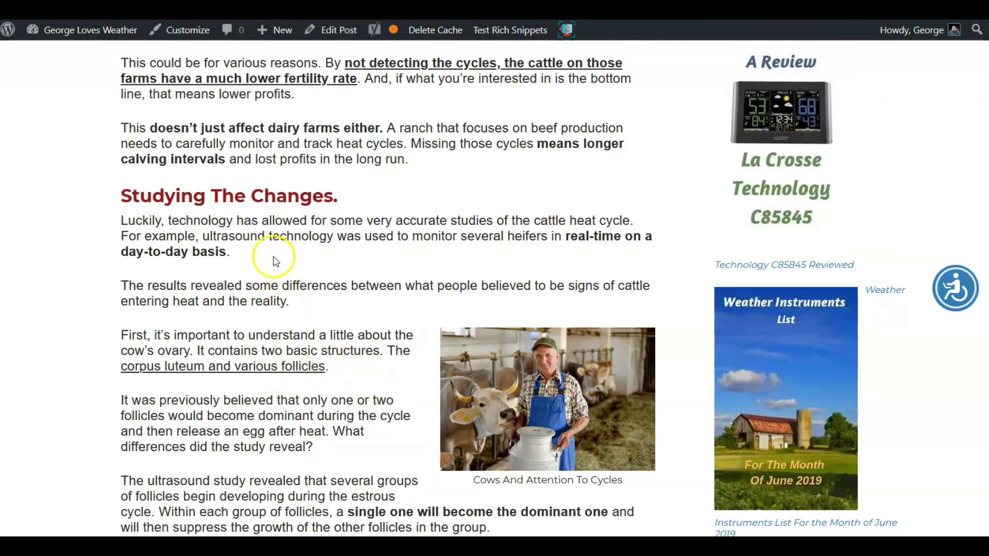
{"action": "scroll", "coordinate": [280, 290], "scroll_direction": "down", "scroll_amount": 5}
{"action": "scroll", "coordinate": [280, 290], "scroll_direction": "down", "scroll_amount": 5}
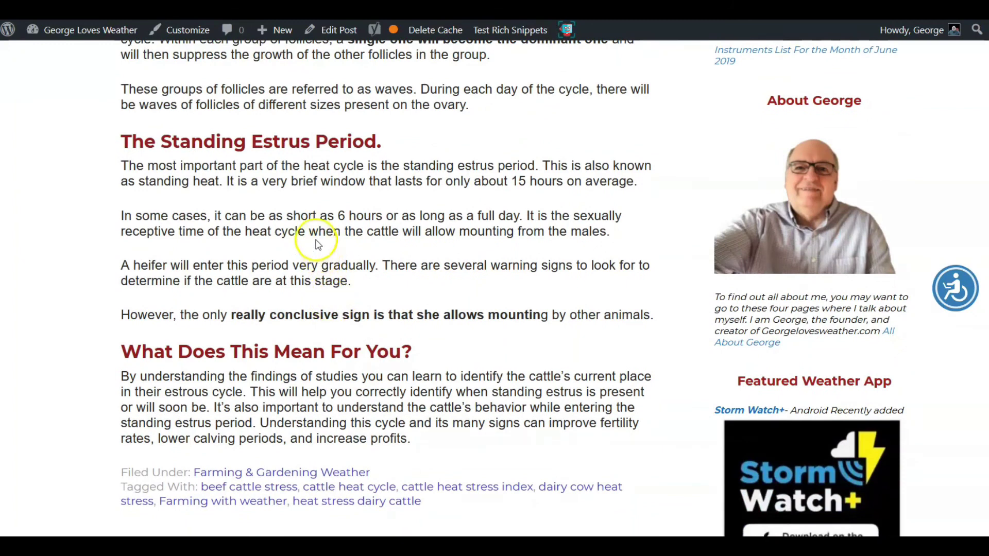
{"action": "scroll", "coordinate": [316, 242], "scroll_direction": "down", "scroll_amount": 2}
{"action": "scroll", "coordinate": [583, 141], "scroll_direction": "up", "scroll_amount": 4}
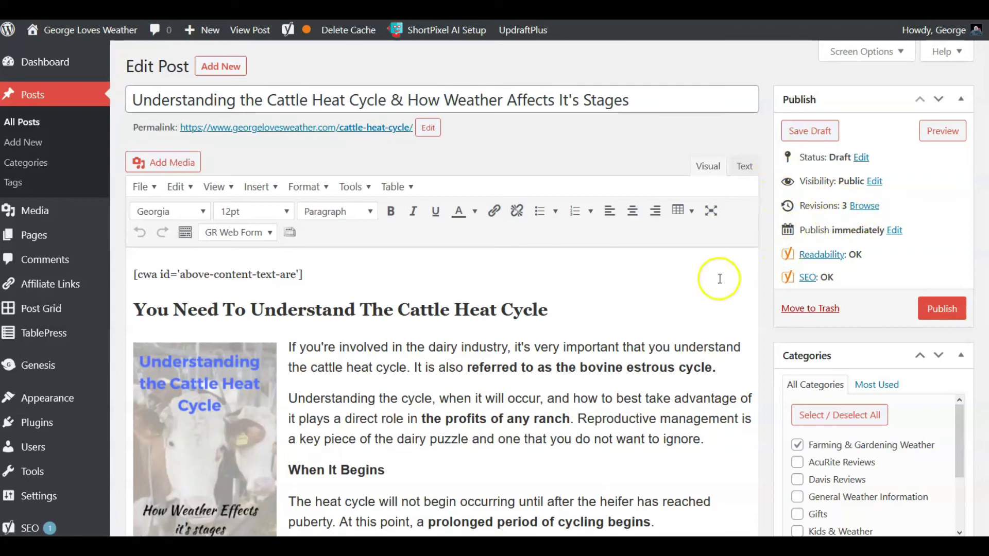
Step: Save the cattle heat cycle post as a draft in the post editor
{"action": "left_click", "coordinate": [812, 135]}
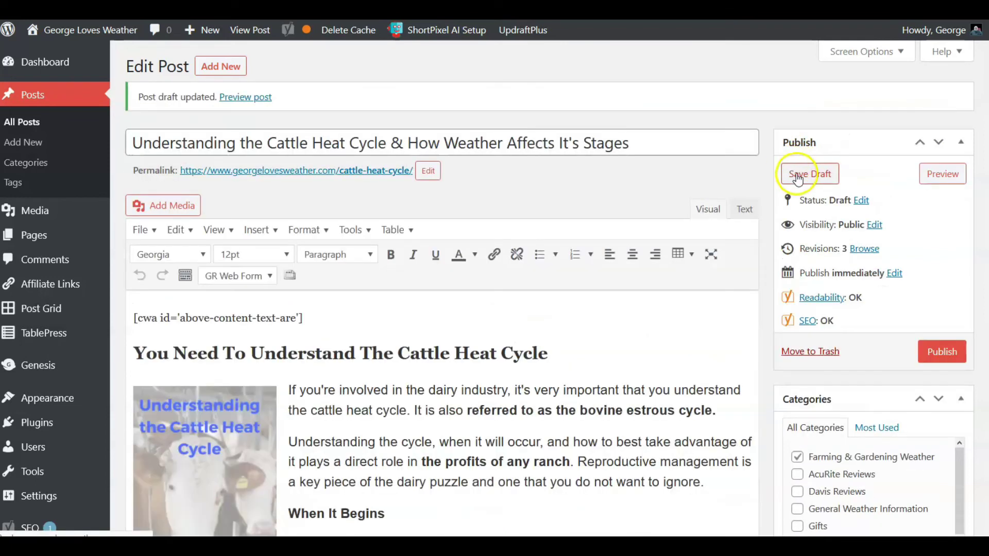
{"action": "scroll", "coordinate": [625, 280], "scroll_direction": "down", "scroll_amount": 2}
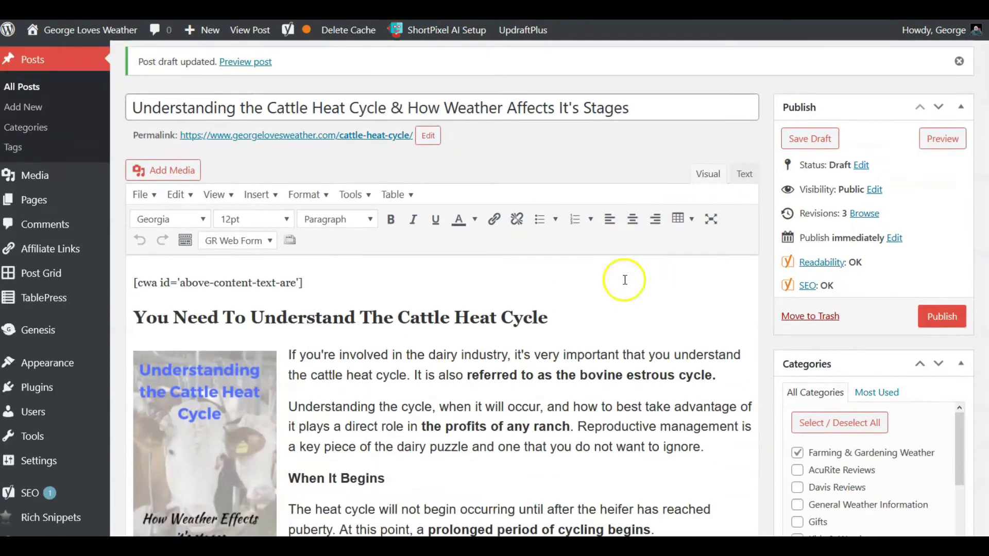
{"action": "scroll", "coordinate": [452, 298], "scroll_direction": "up", "scroll_amount": 2}
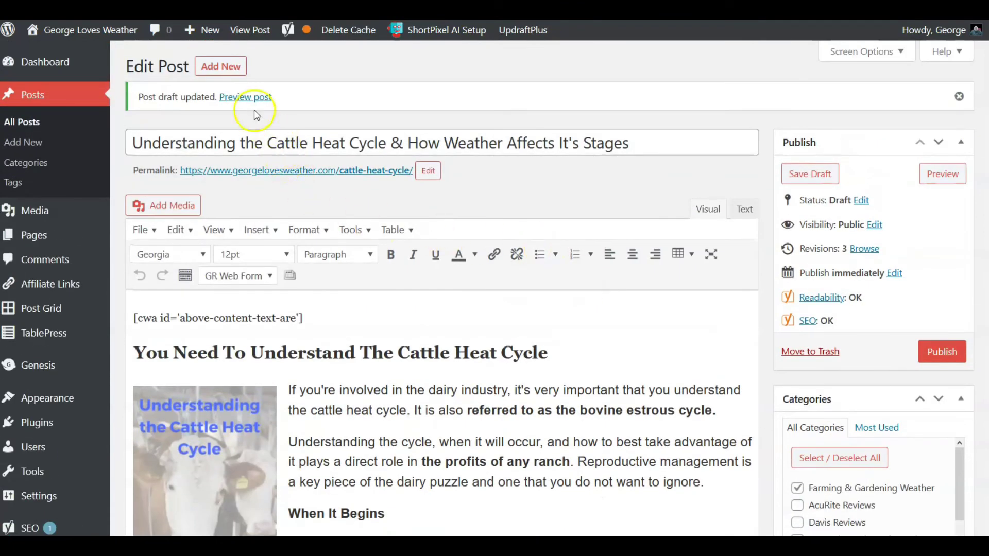